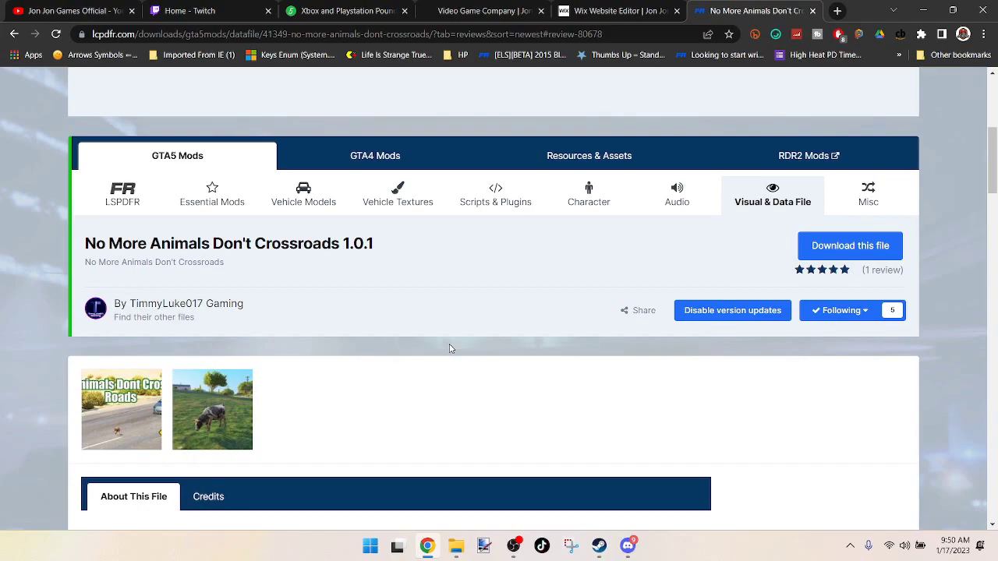
Look over the title, screenshots and description on the No More Animals Don't Crossroads 1.0.1 mod page
drag(385, 258, 74, 246)
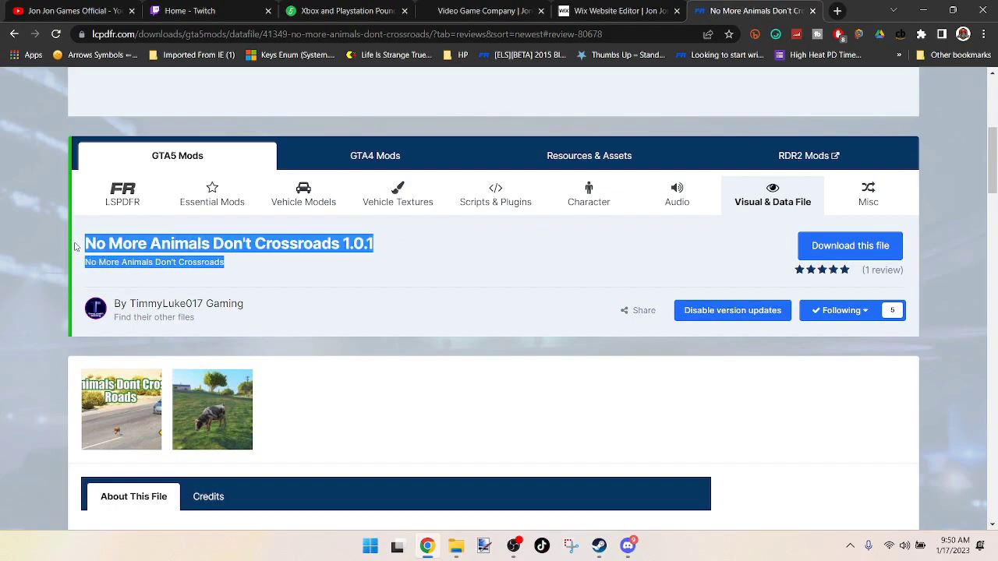
click(328, 265)
scroll(408, 279, down, 4)
scroll(413, 249, up, 4)
scroll(445, 294, down, 3)
scroll(449, 312, up, 3)
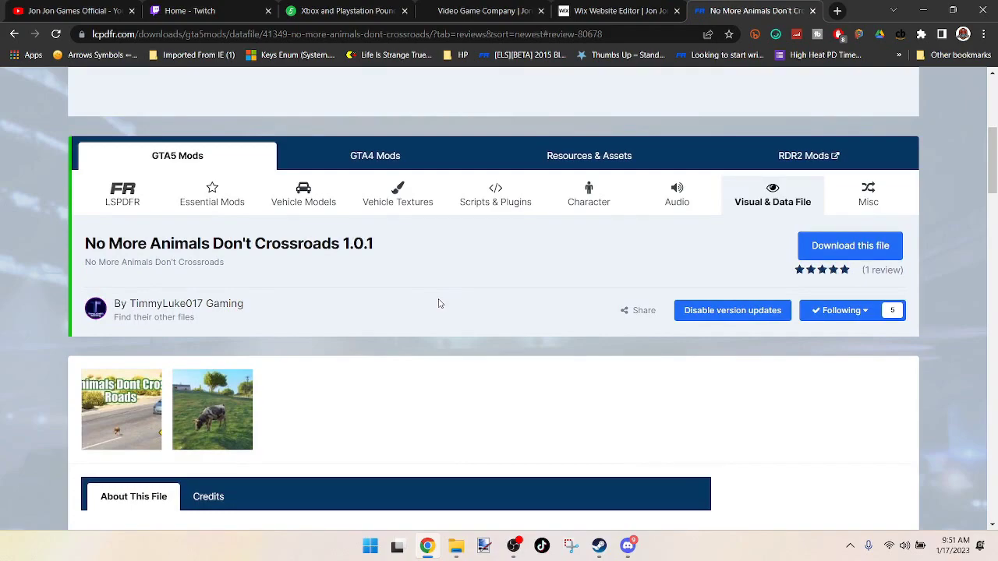
scroll(447, 323, down, 1)
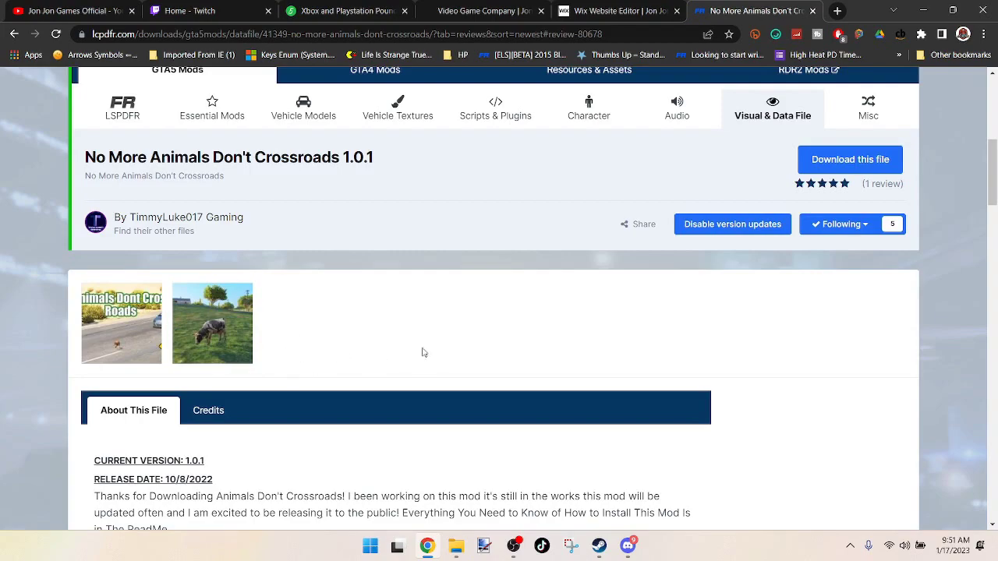
scroll(460, 335, down, 4)
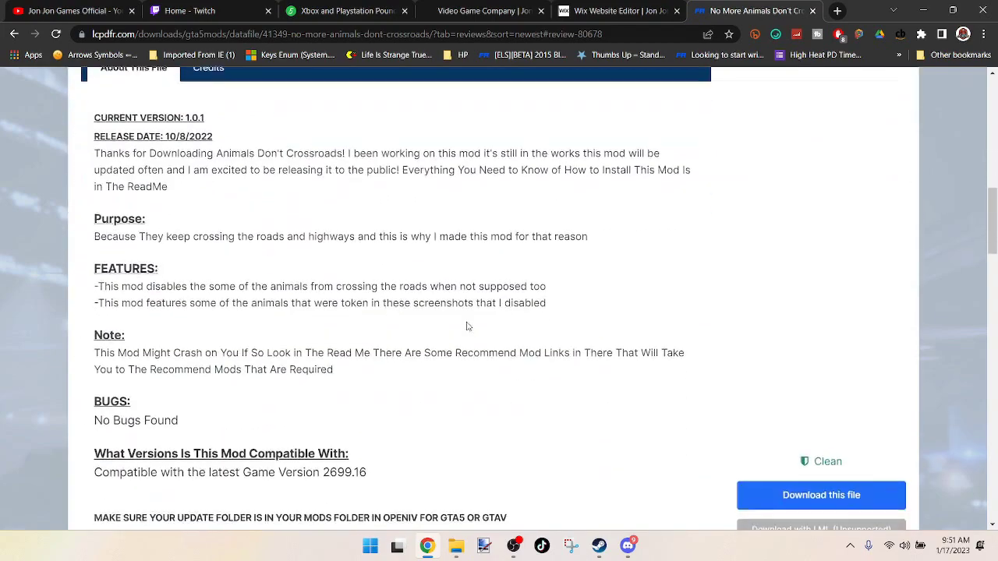
scroll(233, 218, up, 4)
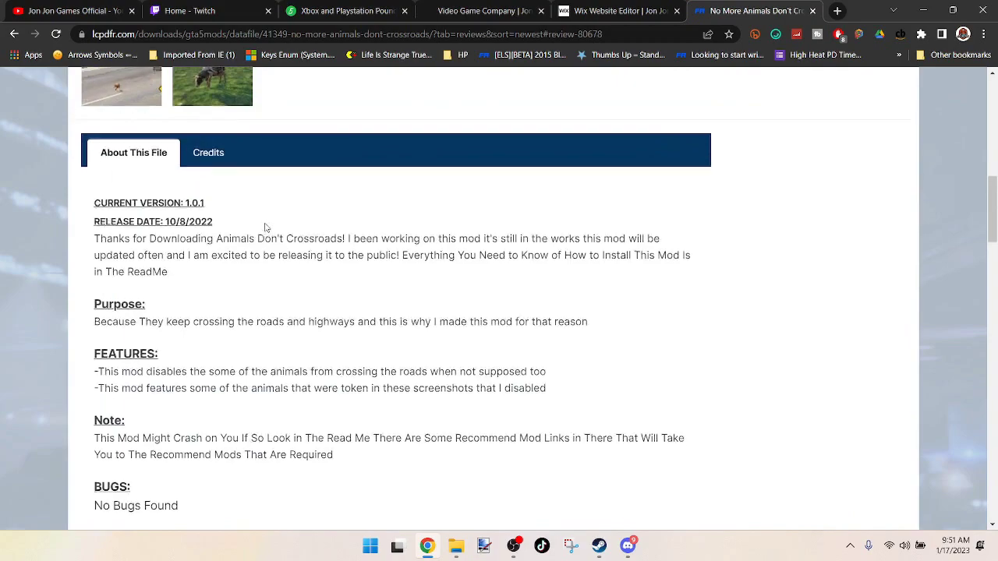
scroll(107, 248, down, 3)
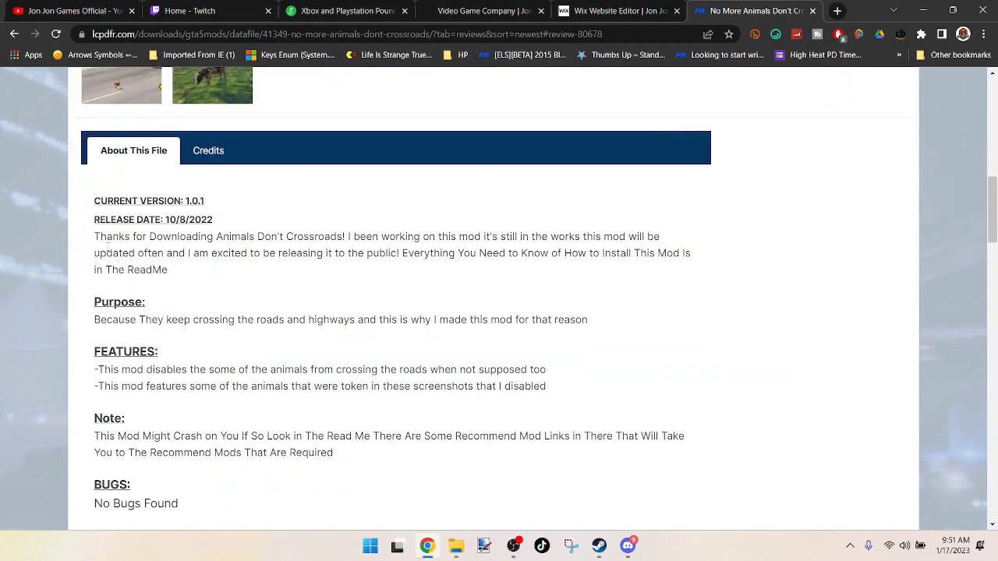
Read the mod's purpose, features and crash note in the About This File description
drag(100, 236, 604, 327)
click(143, 394)
scroll(137, 280, down, 1)
drag(92, 279, 353, 301)
click(507, 316)
drag(549, 299, 2, 284)
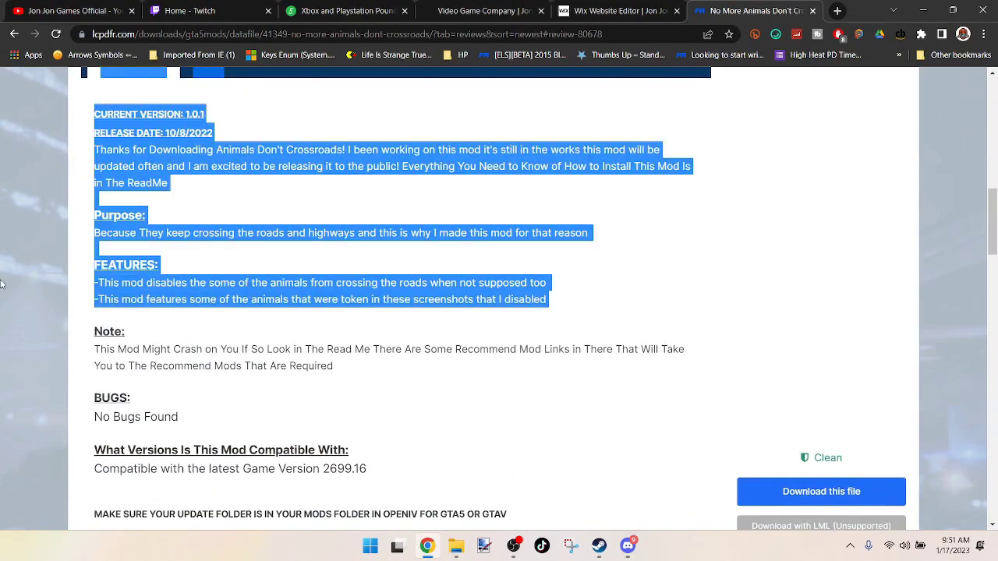
click(120, 344)
scroll(257, 420, down, 1)
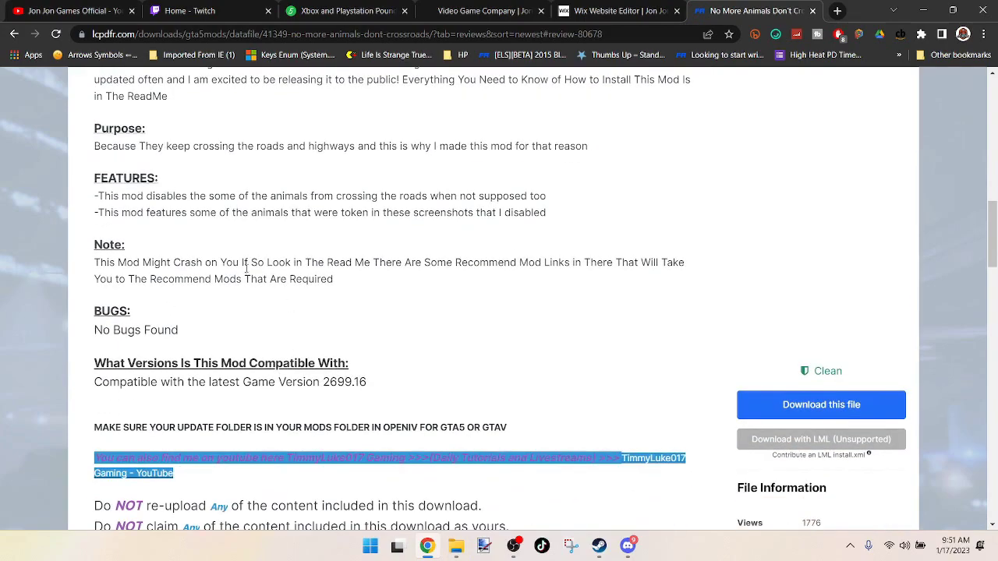
drag(98, 260, 455, 324)
click(464, 312)
Download the main file No More Animals Dont Cross Roads Mod 1.0.1.rar and return to the previous page
scroll(468, 312, up, 6)
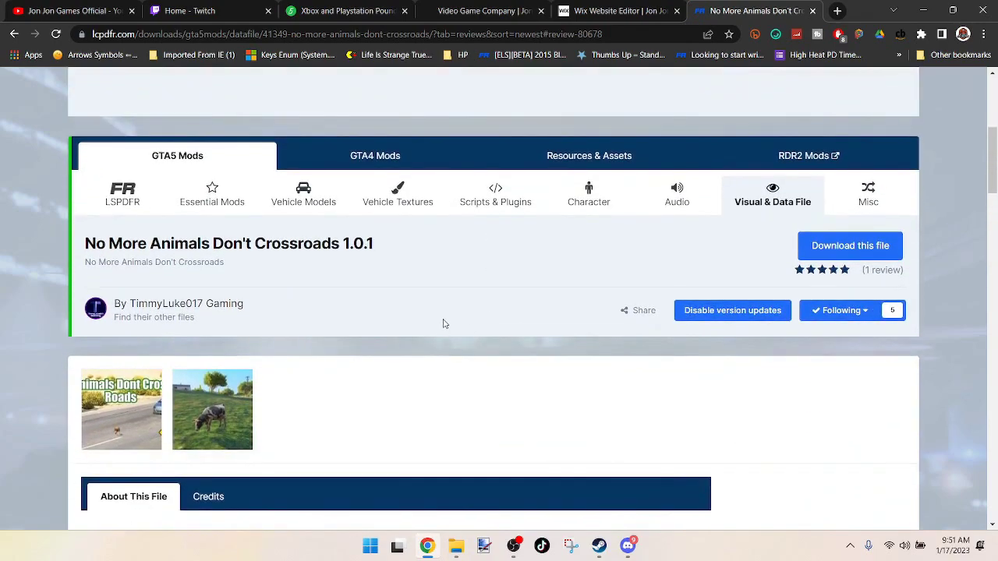
scroll(456, 288, down, 1)
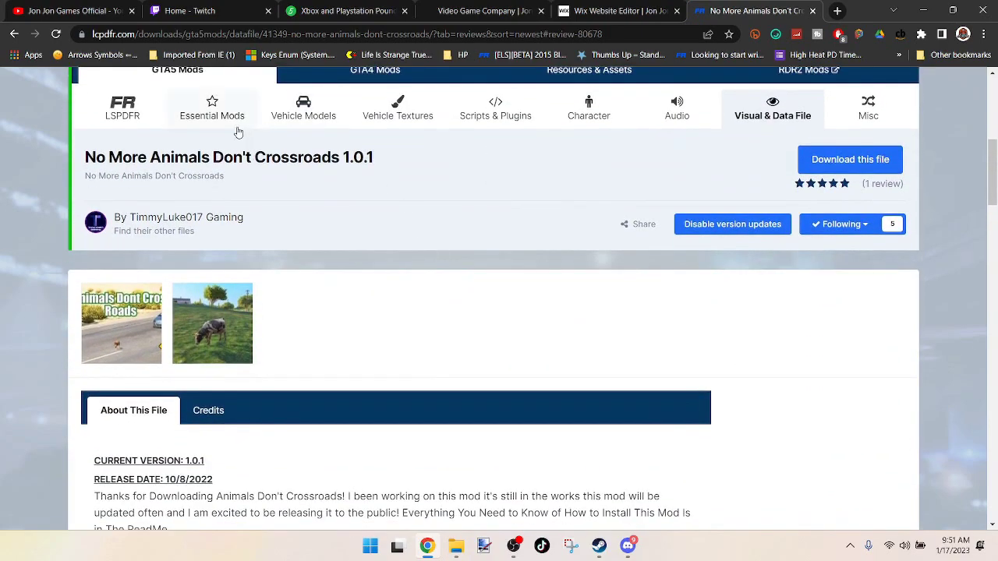
drag(85, 157, 377, 167)
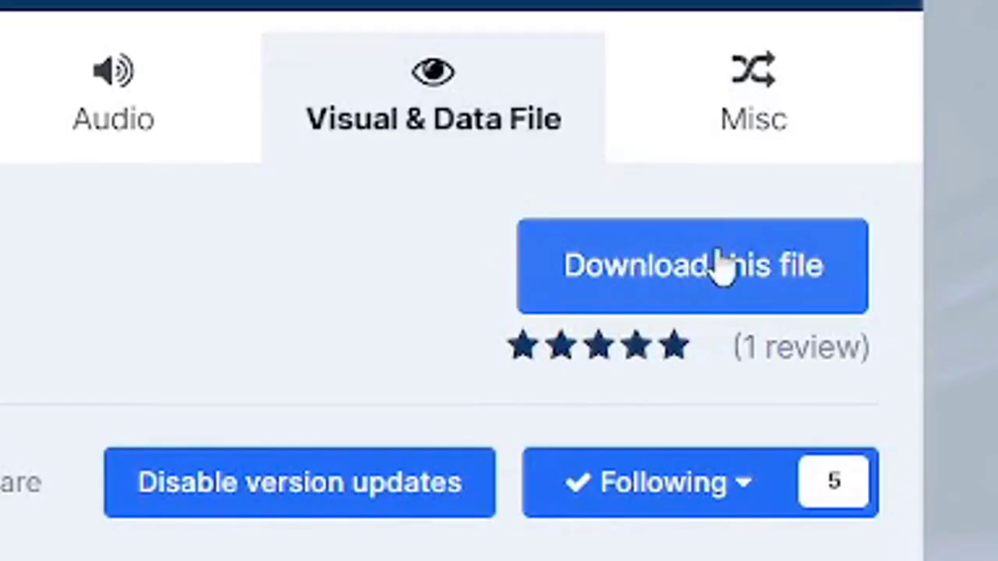
click(721, 265)
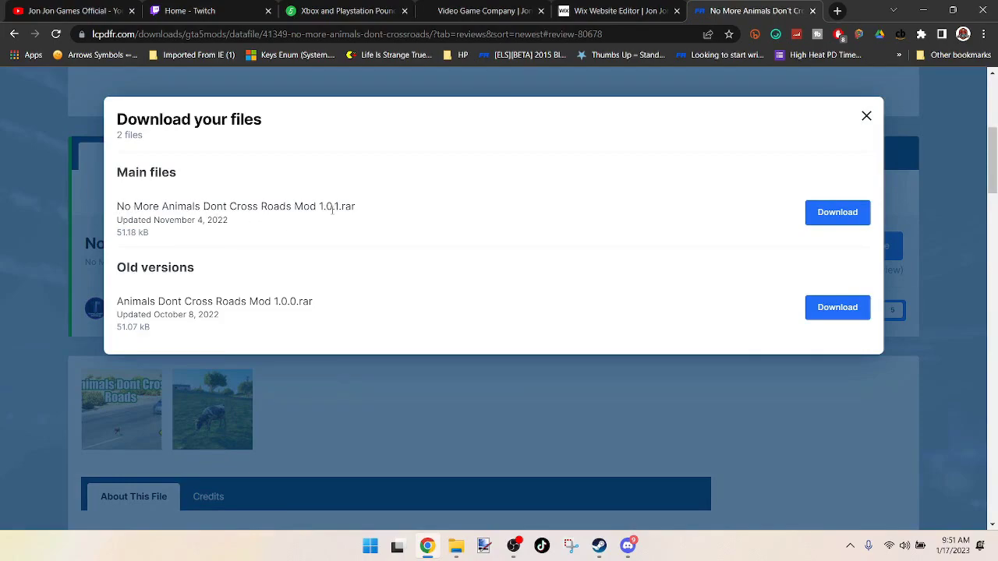
drag(238, 223, 153, 220)
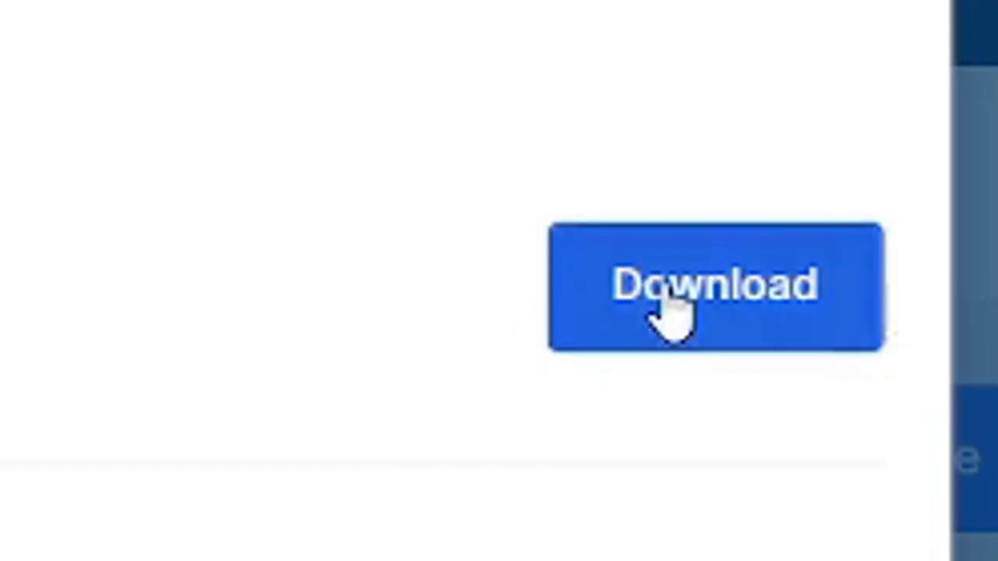
click(829, 218)
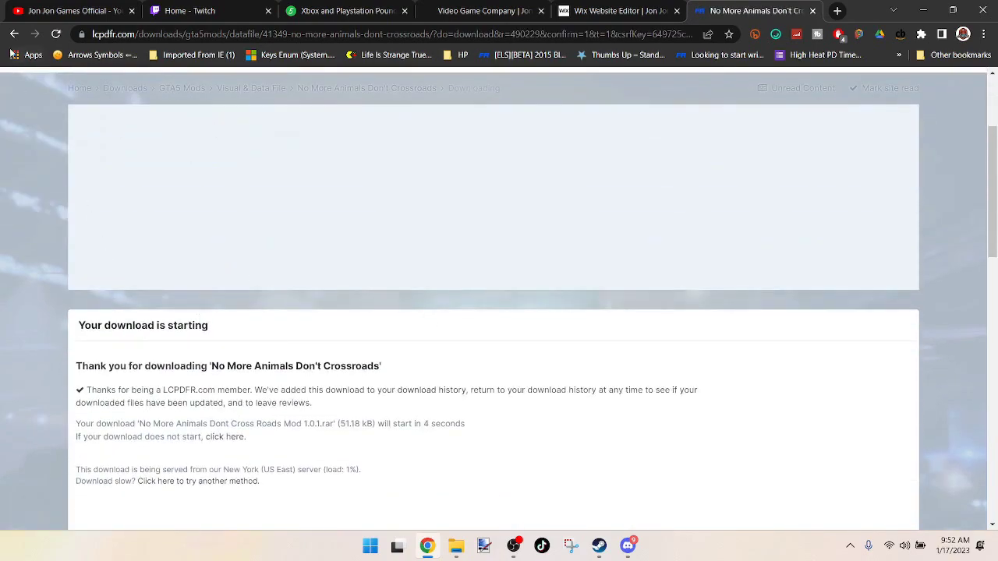
click(14, 34)
Bring up the LSPDFR Tutorial folder over the desktop and check the properties of the No More Animals Dont Cross Roads Mod 1.0.1 archive
key(super+d)
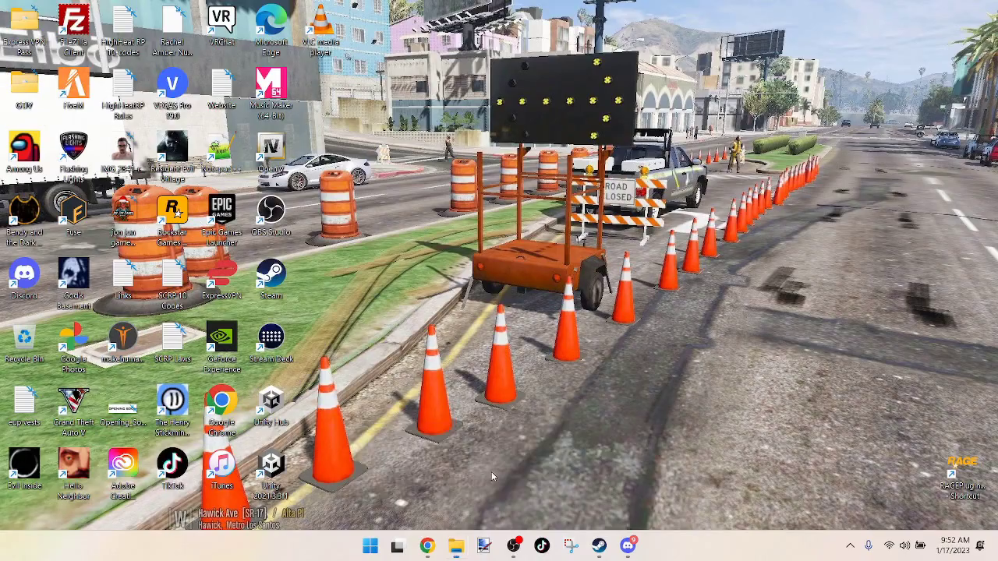
click(456, 546)
drag(624, 31, 664, 59)
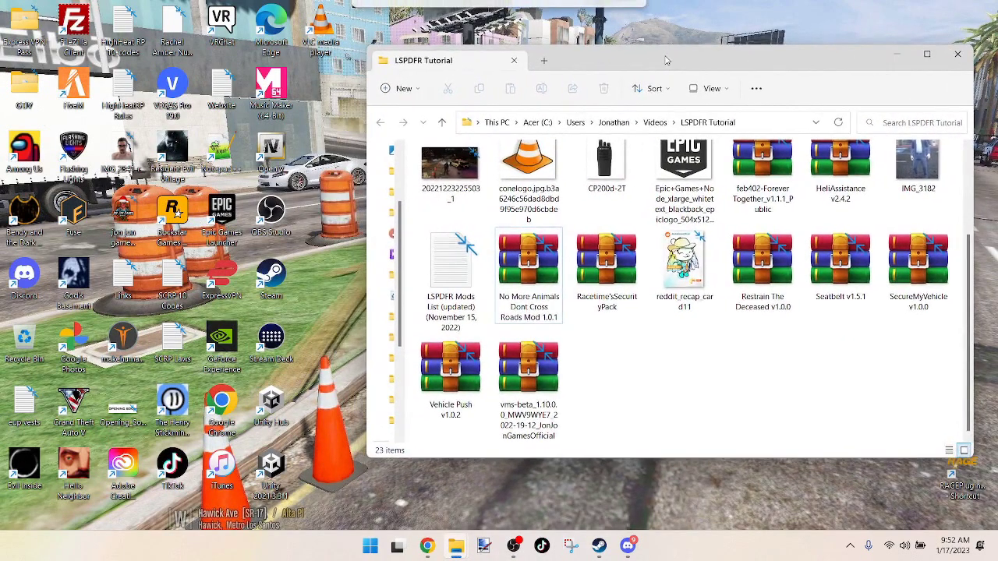
right_click(518, 274)
click(568, 414)
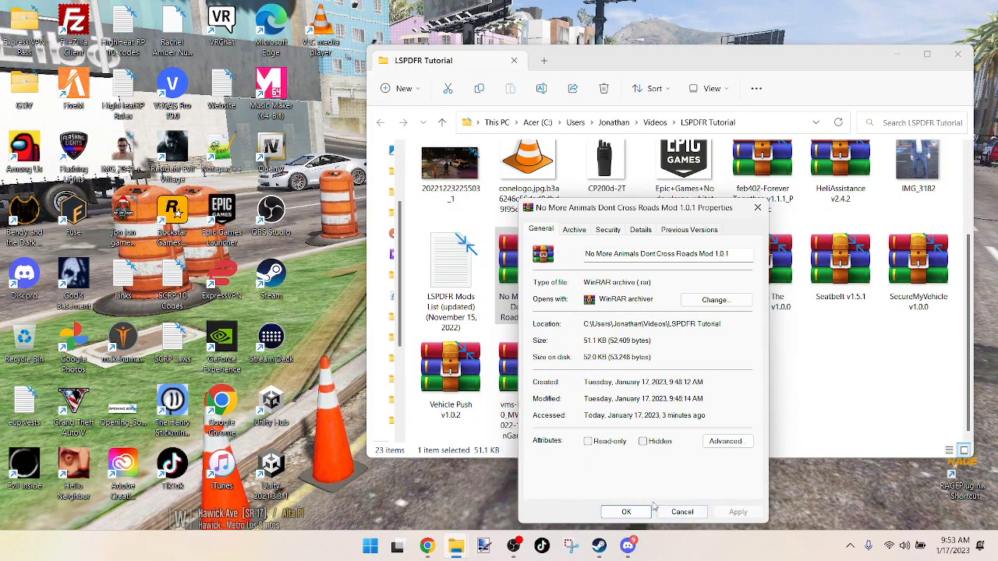
click(625, 511)
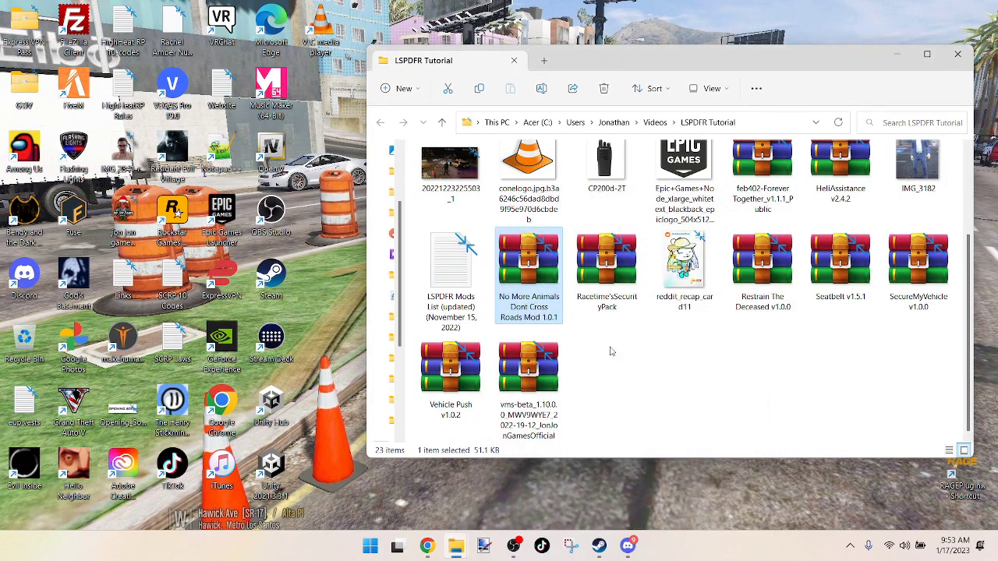
Open the No More Animals Dont Cross Roads Mod 1.0.1 archive, minimize the folder window and select the backup copy scenarios.meta folder
right_click(534, 269)
click(567, 286)
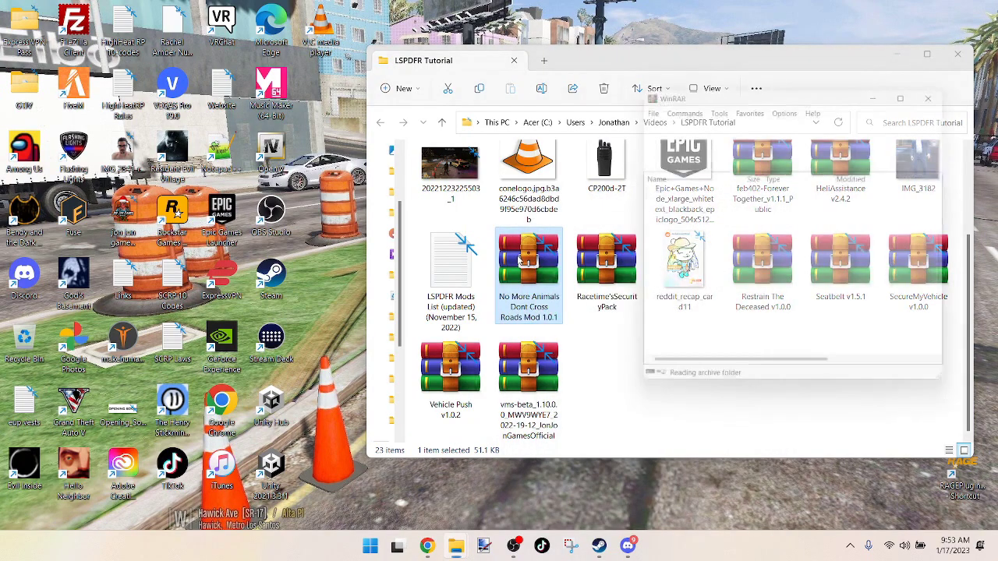
click(894, 54)
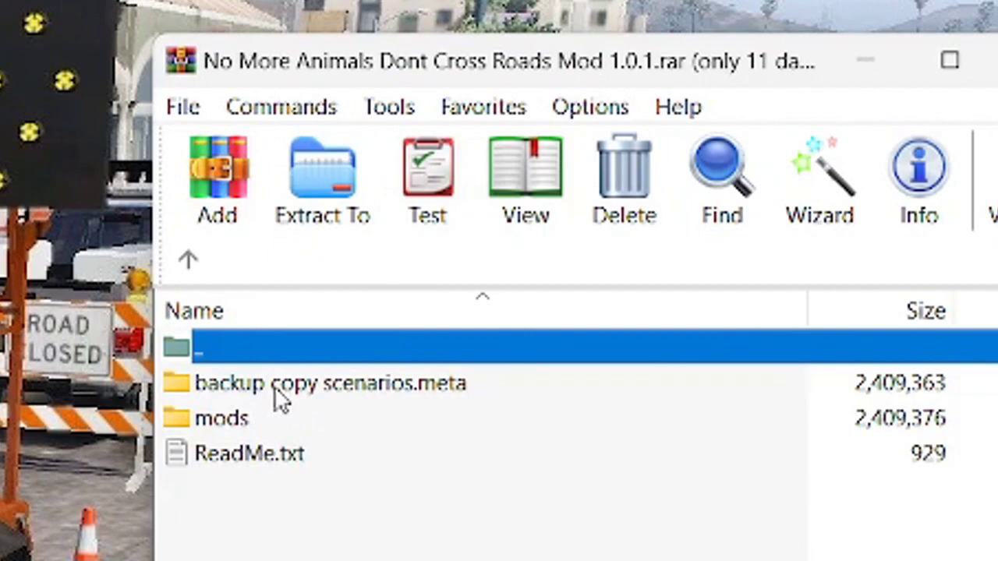
click(359, 390)
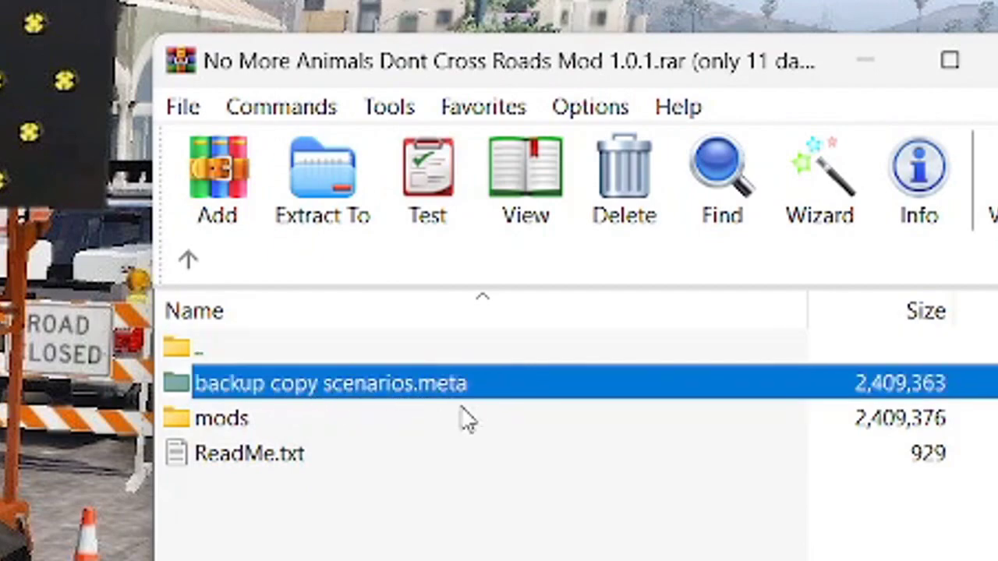
Open ReadMe.txt from the archive and enlarge its window to show more of the installation instructions
click(248, 461)
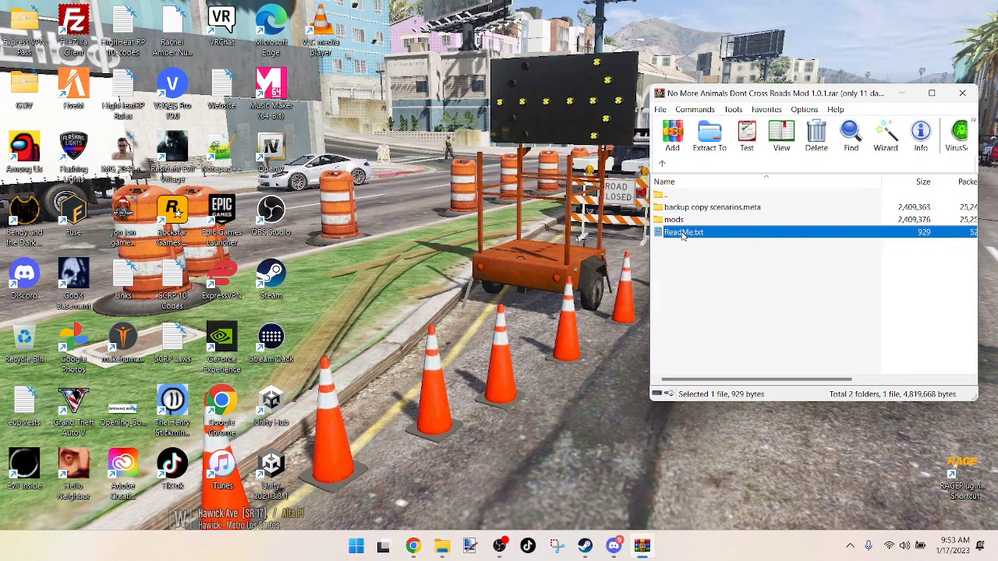
double_click(683, 233)
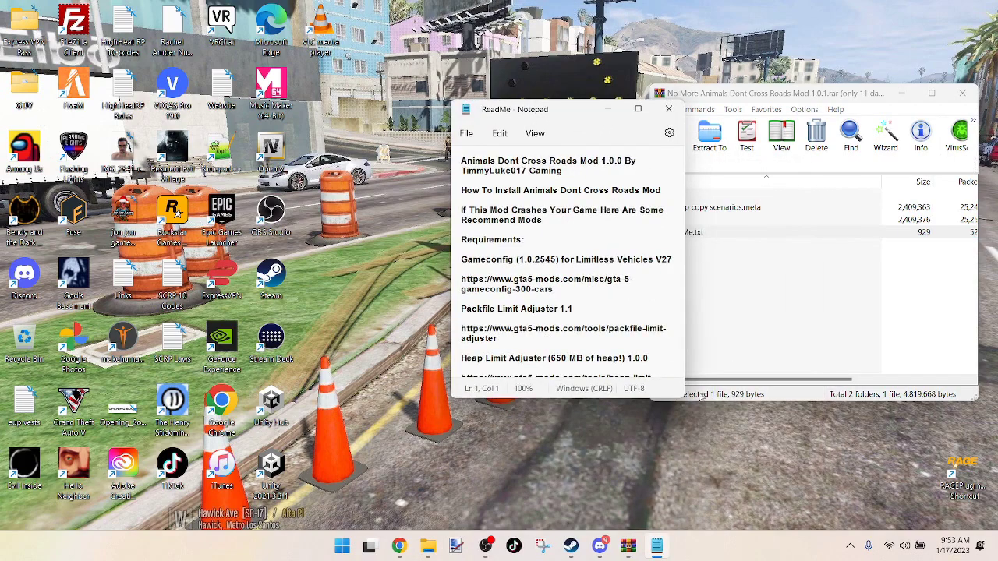
drag(689, 403, 889, 441)
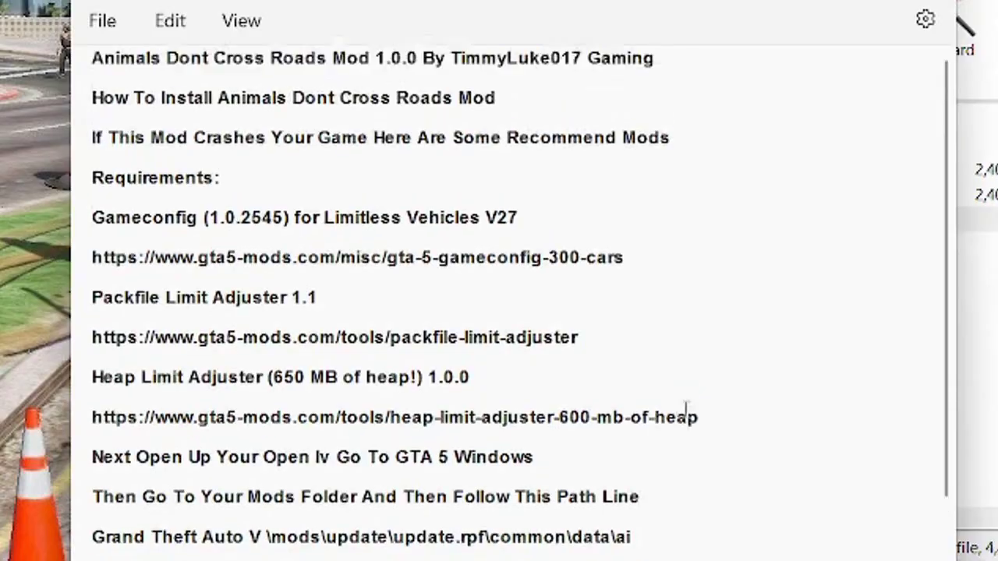
scroll(656, 312, down, 1)
scroll(686, 251, up, 1)
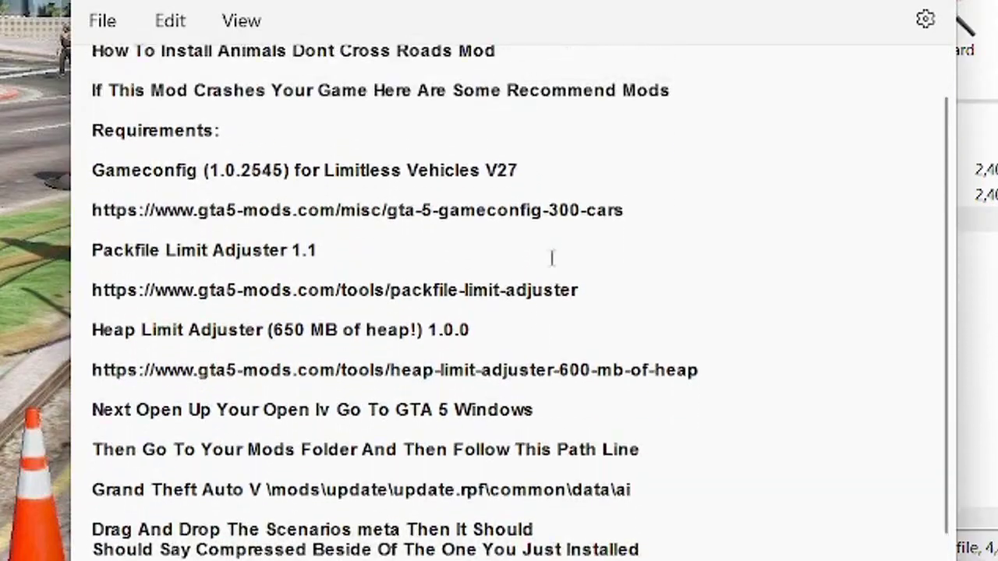
Read through the required mods in the ReadMe, highlighting the Gameconfig, Packfile Limit Adjuster and Heap Limit Adjuster lines
drag(92, 170, 199, 170)
click(199, 169)
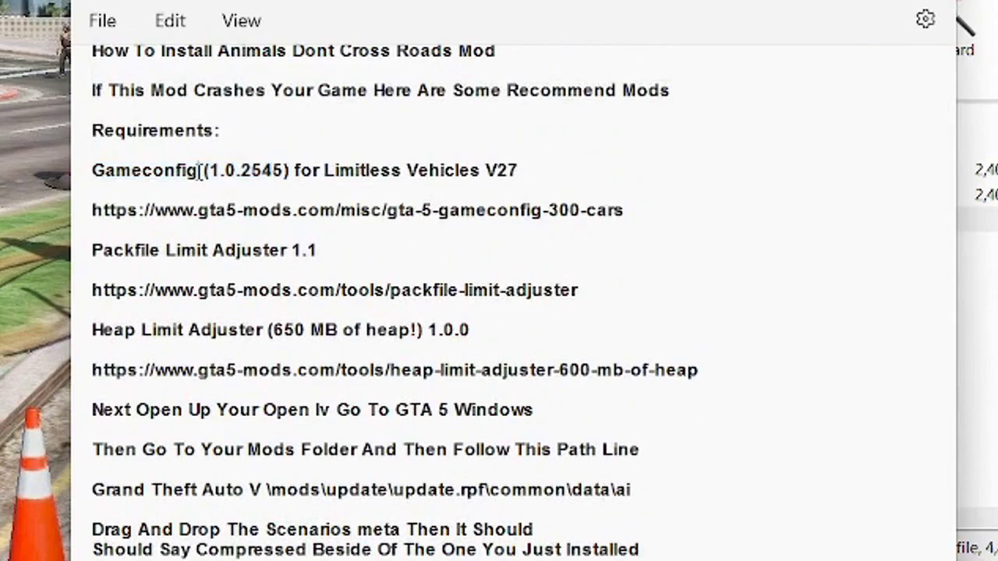
drag(94, 170, 554, 178)
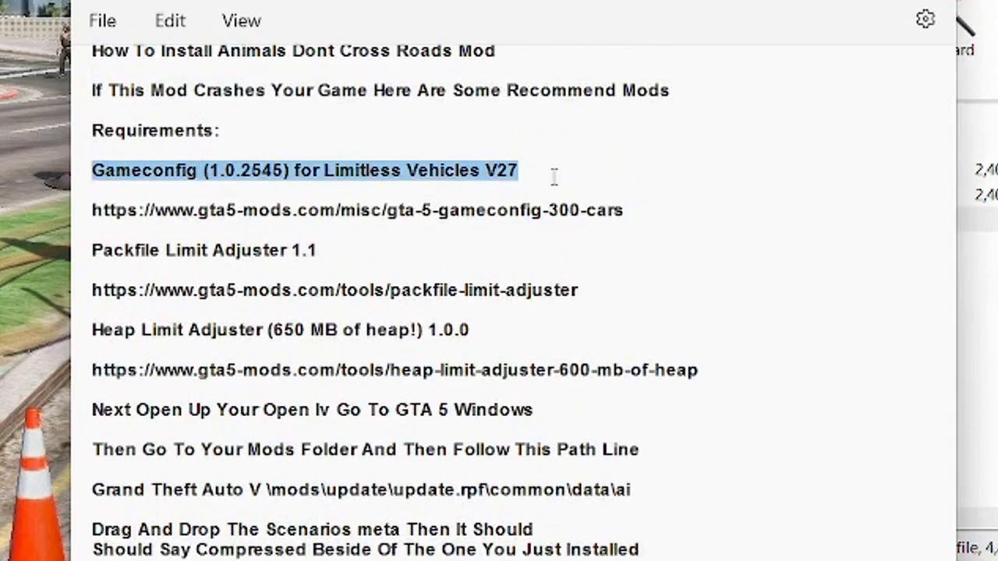
click(348, 226)
click(84, 192)
drag(92, 170, 547, 170)
click(468, 229)
click(319, 250)
shift+click(87, 250)
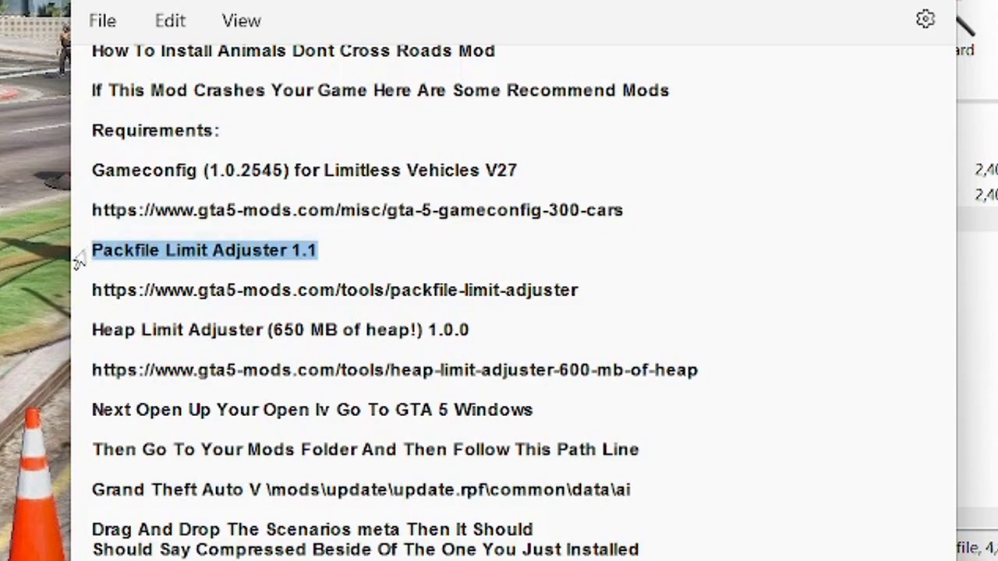
drag(91, 330, 465, 330)
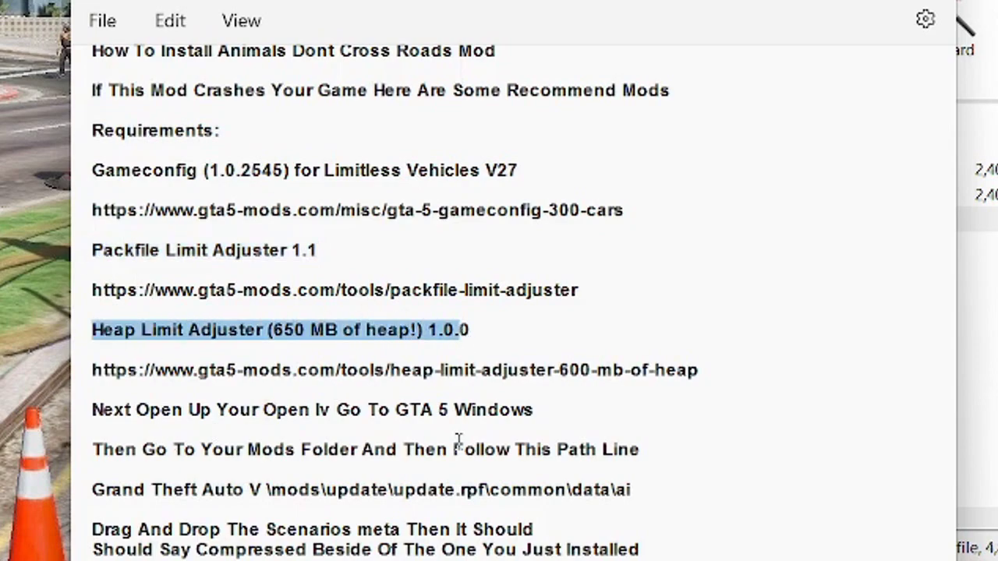
scroll(459, 442, down, 1)
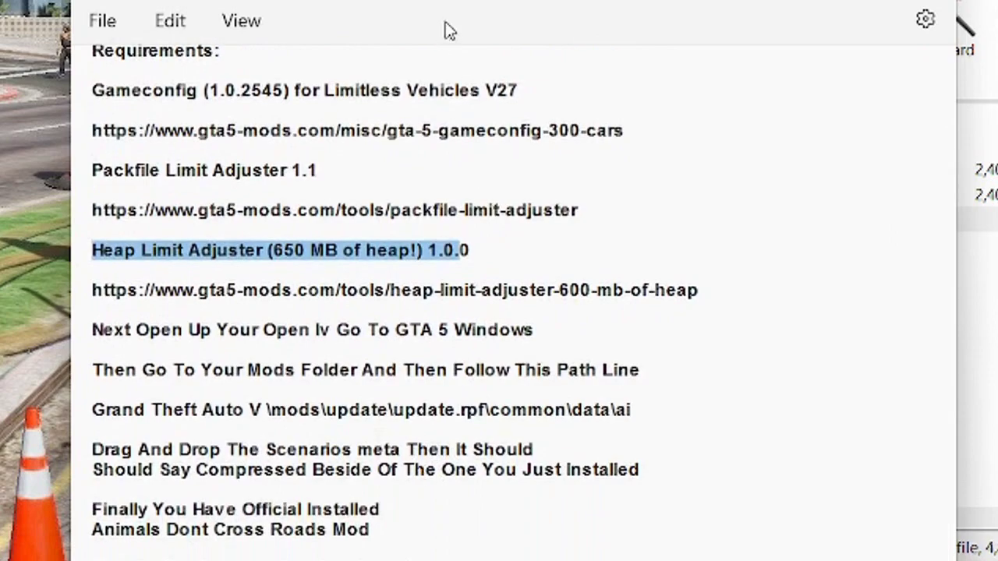
Bring up the Grand Theft Auto V game folder beside the ReadMe and find HeapAdjuster.asi among its files
drag(445, 31, 584, 19)
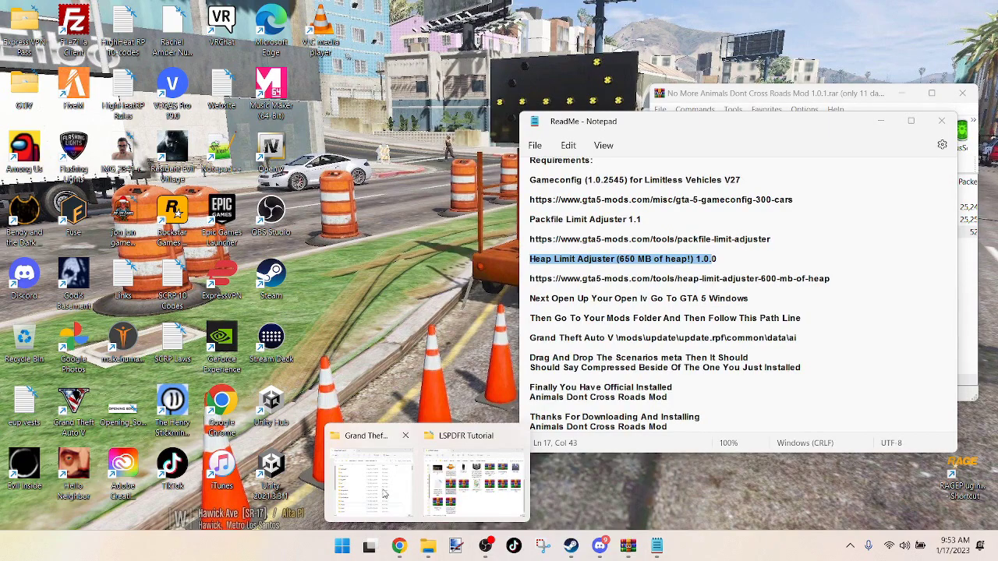
click(367, 507)
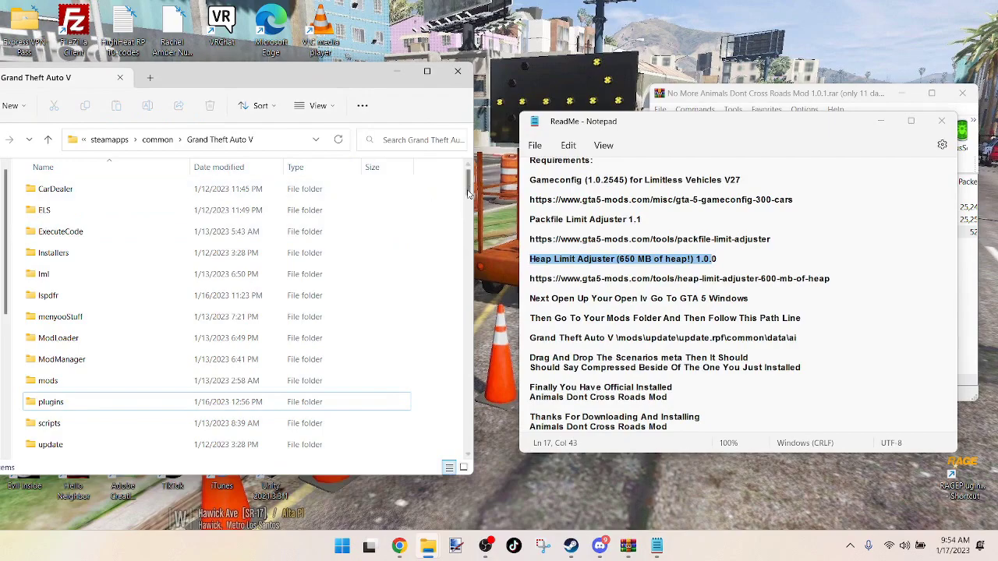
drag(352, 81, 490, 22)
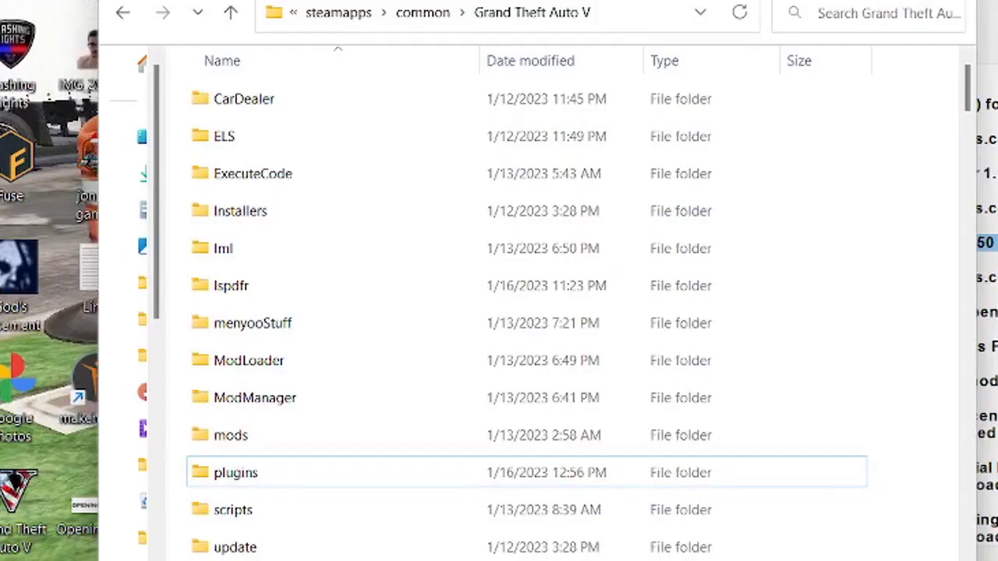
scroll(817, 399, down, 5)
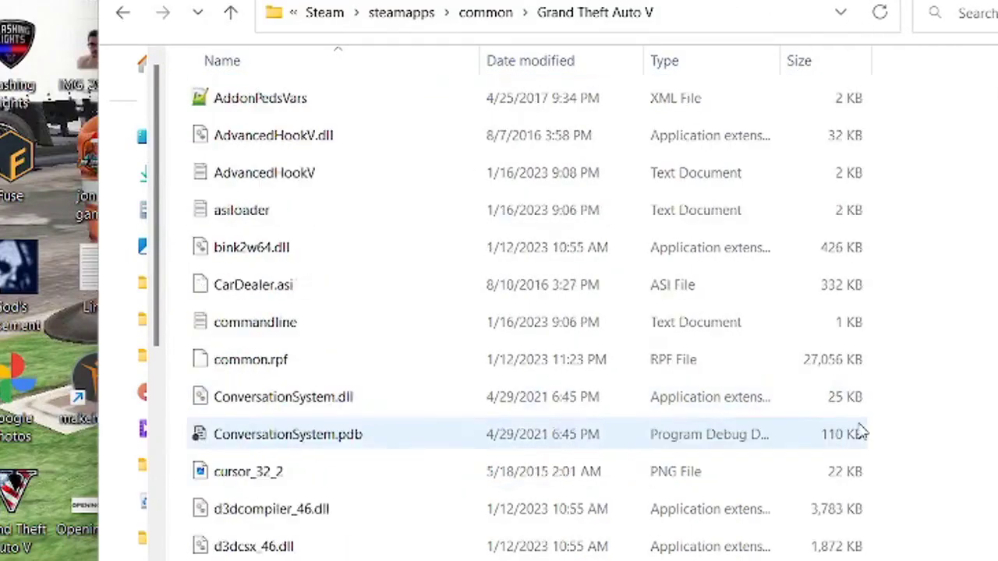
scroll(842, 374, down, 1)
scroll(351, 233, down, 4)
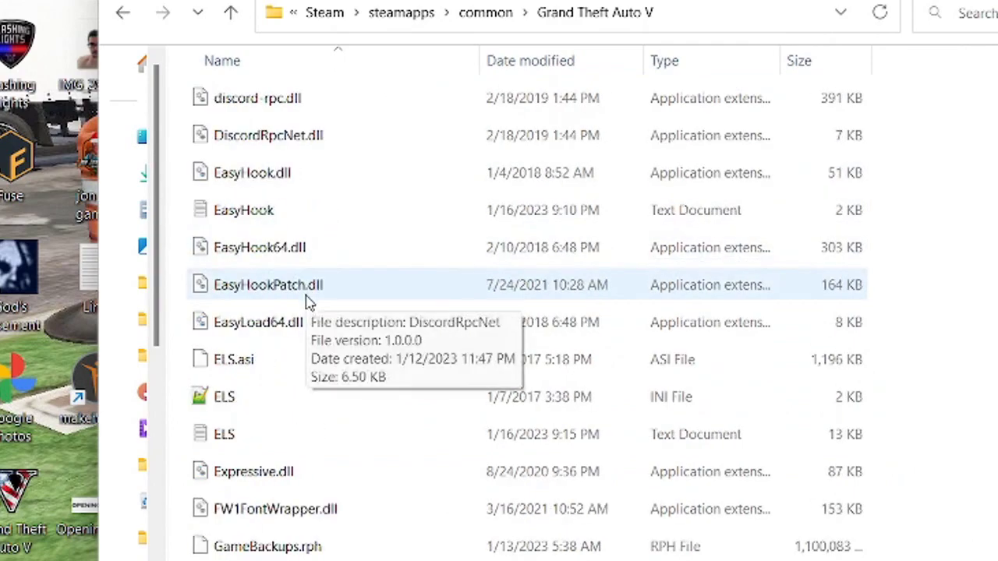
scroll(308, 311, down, 5)
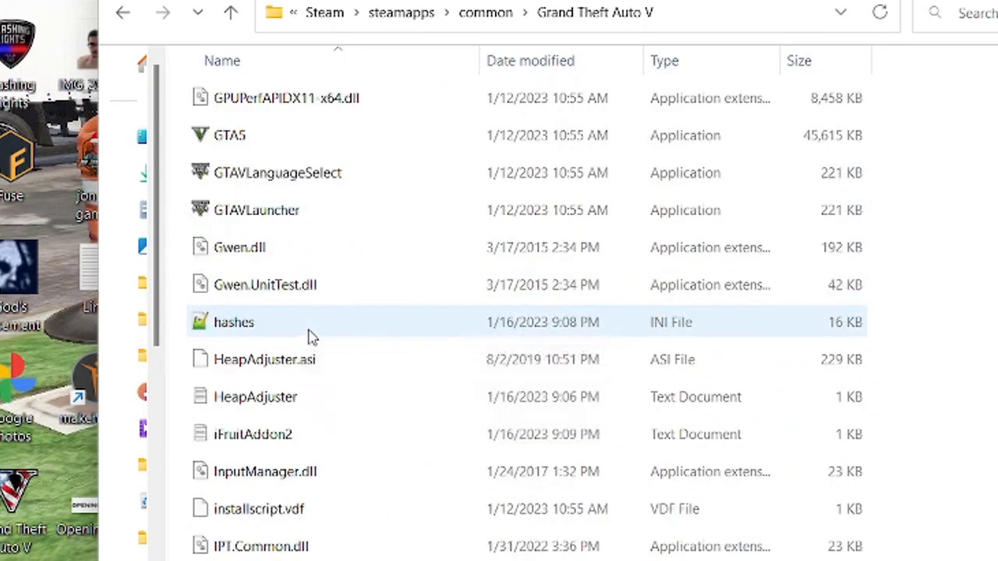
click(295, 363)
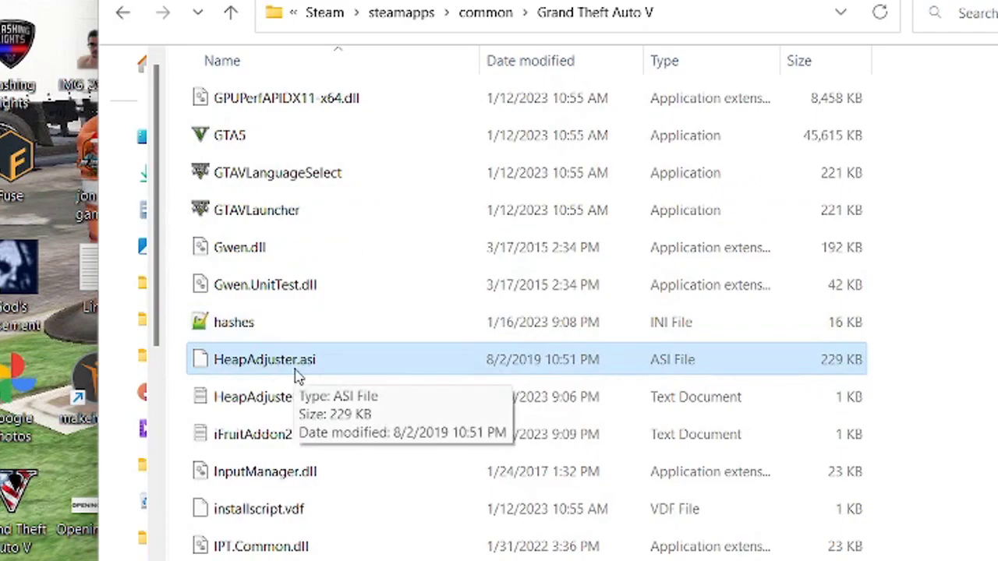
Look for PackfileLimitAdjuster.asi in the Grand Theft Auto V folder and minimize the folder window
scroll(348, 396, down, 1)
scroll(367, 443, down, 1)
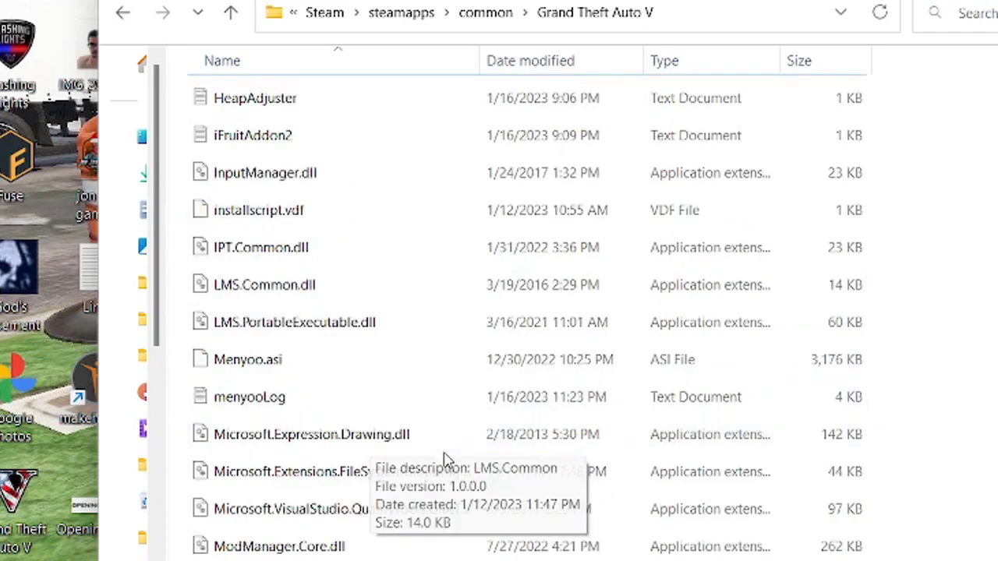
scroll(445, 464, down, 4)
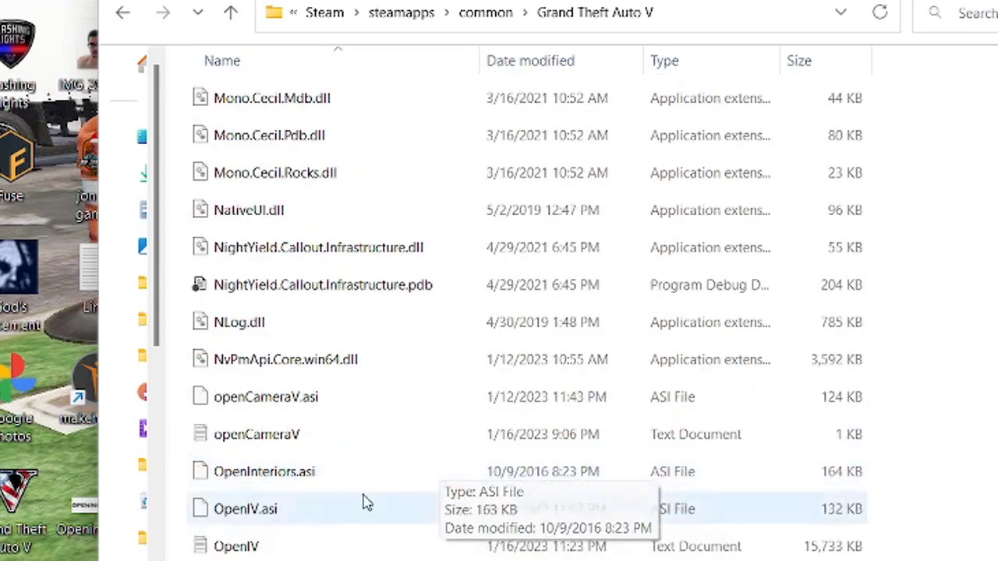
scroll(366, 503, down, 4)
scroll(356, 445, up, 1)
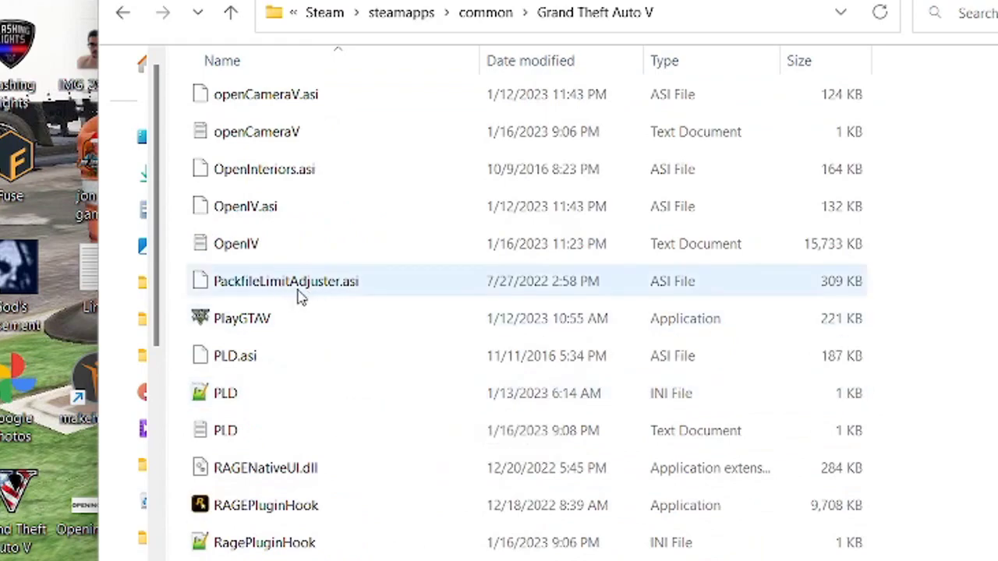
scroll(407, 363, up, 15)
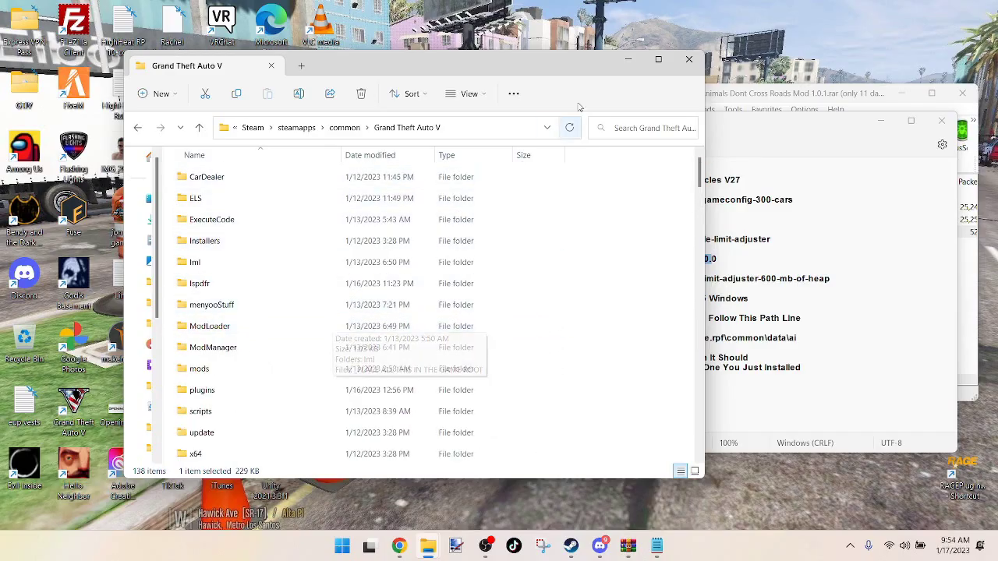
click(627, 59)
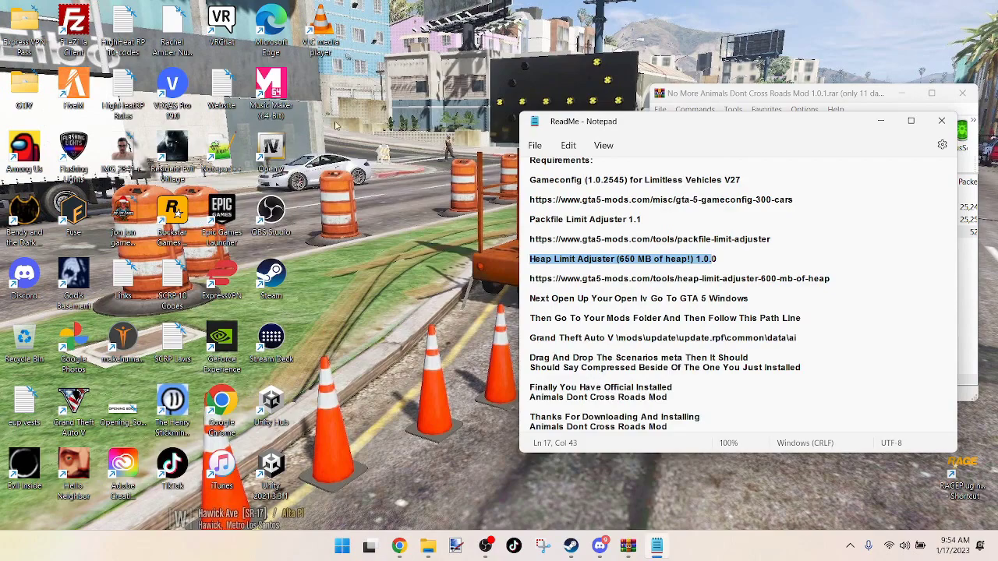
Launch OpenIV for the Windows version of Grand Theft Auto V and move its window off the ReadMe
click(282, 146)
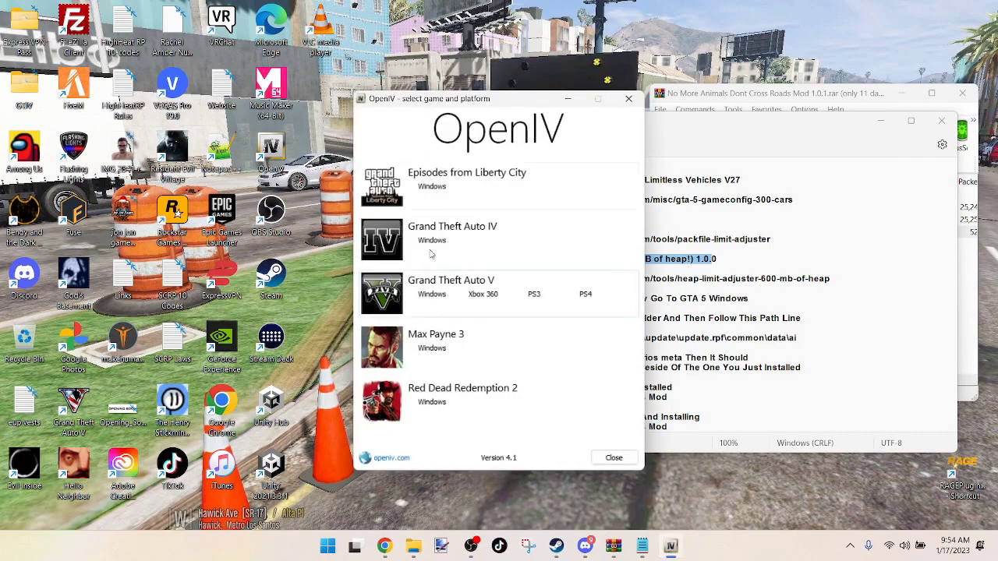
click(431, 294)
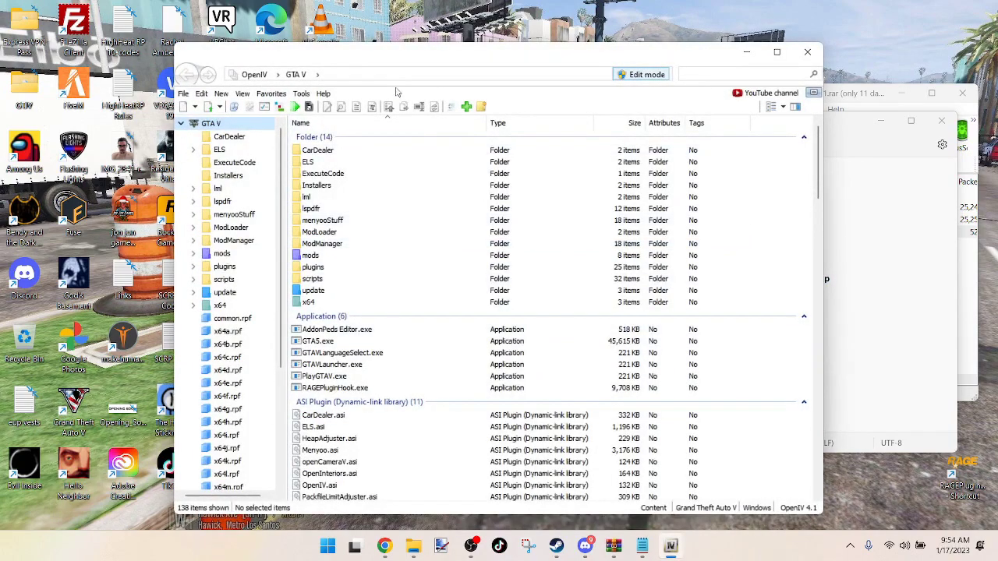
drag(401, 52, 233, 38)
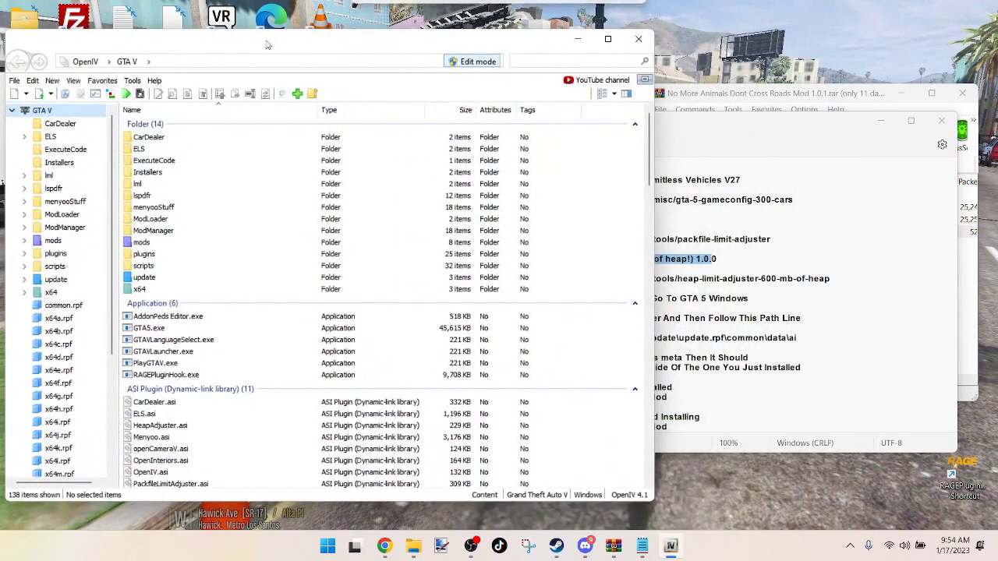
Highlight the \mods\update\update.rpf\common\data\ai path in the ReadMe and close the ReadMe
click(821, 136)
drag(810, 126, 867, 121)
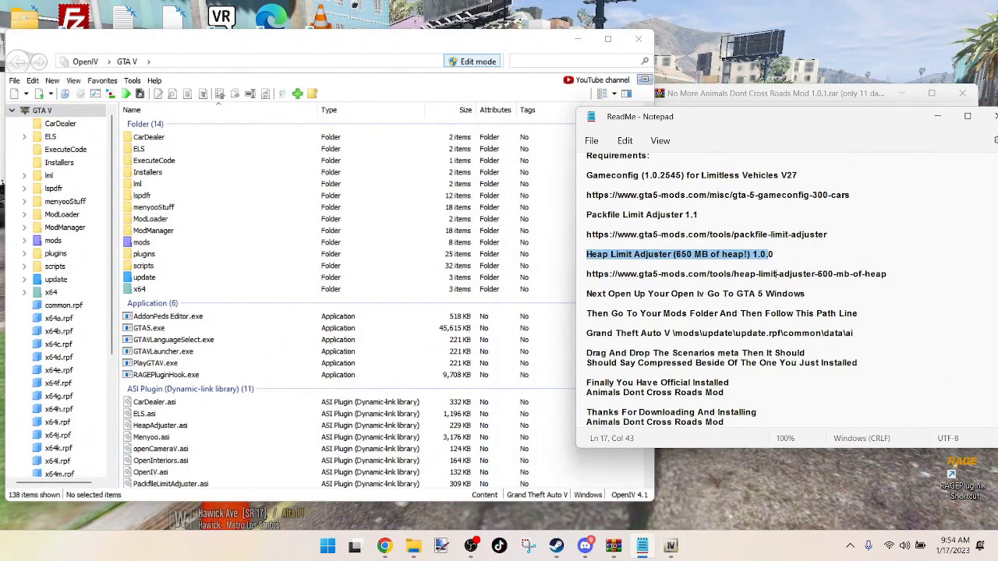
drag(670, 336, 730, 340)
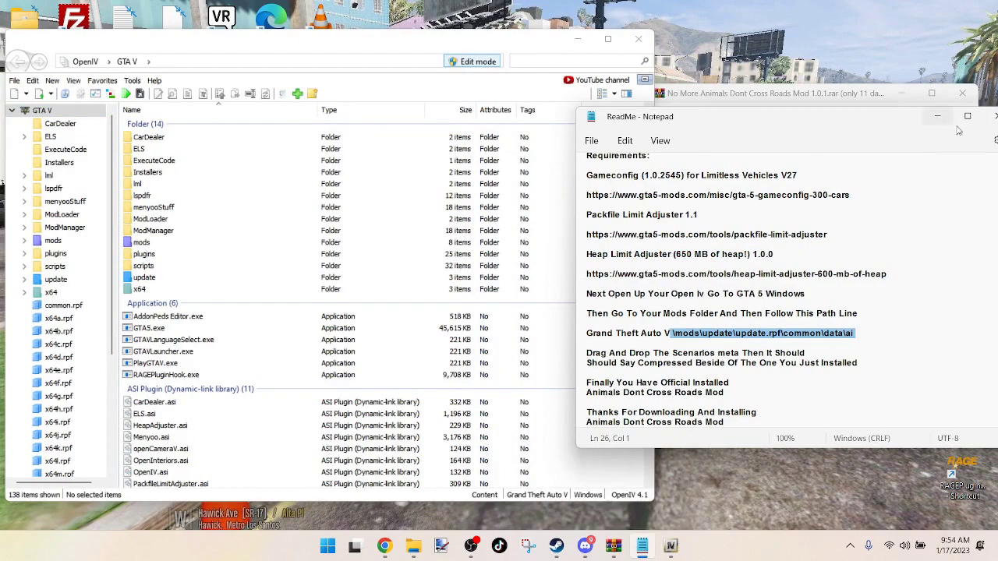
click(993, 117)
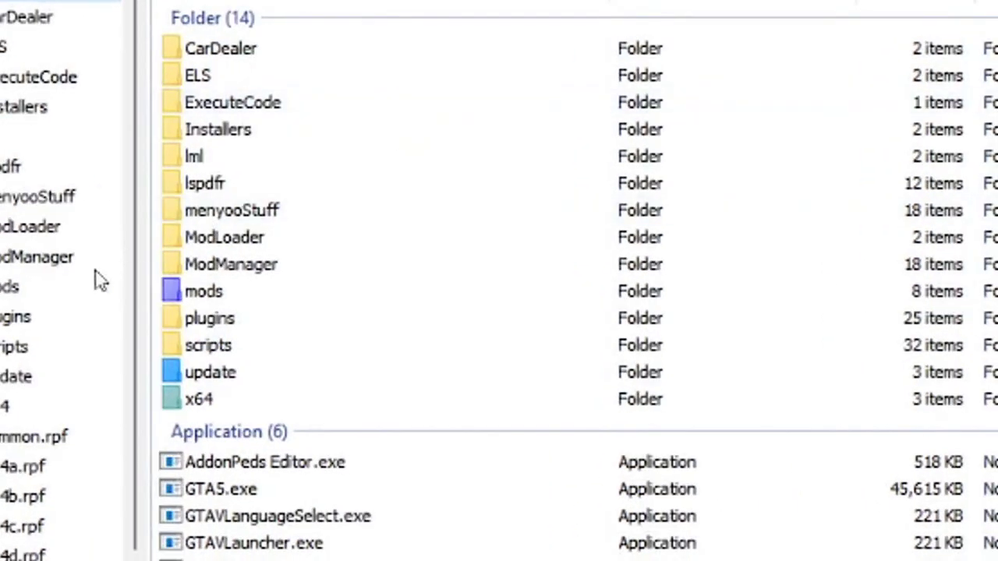
In OpenIV, open the folder mods\update\update.rpf\common\data\ai
double_click(250, 294)
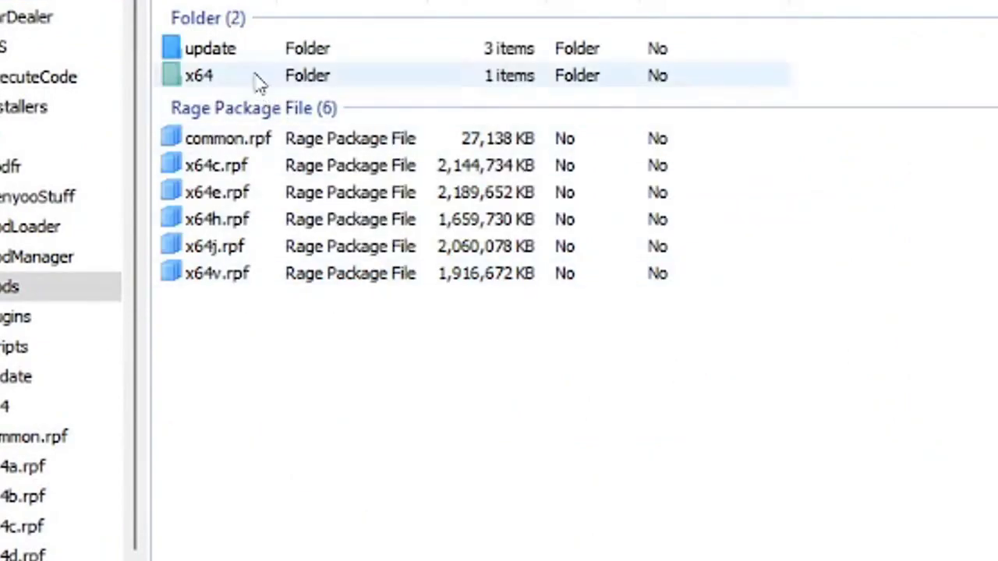
double_click(238, 52)
click(238, 116)
double_click(238, 114)
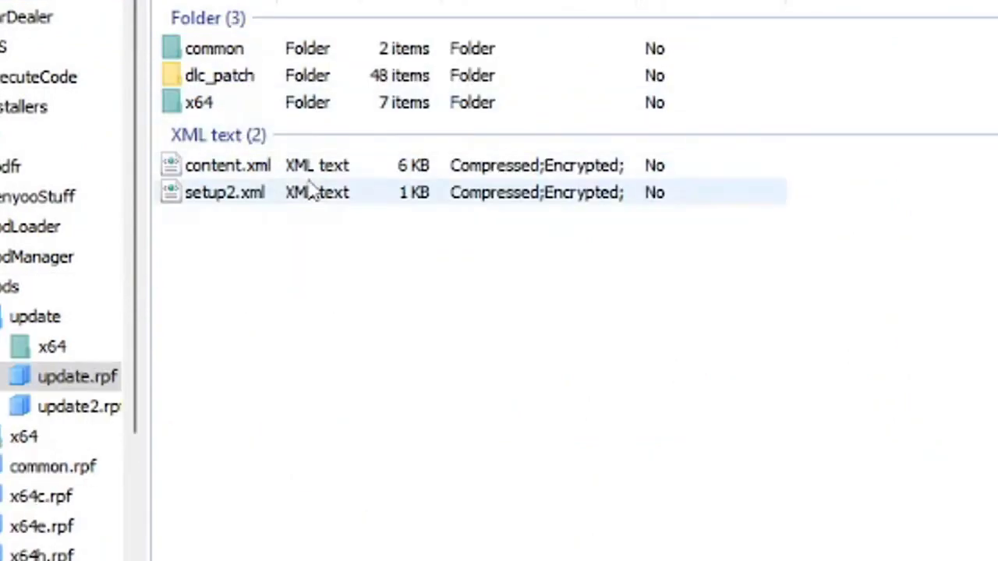
double_click(251, 62)
double_click(219, 50)
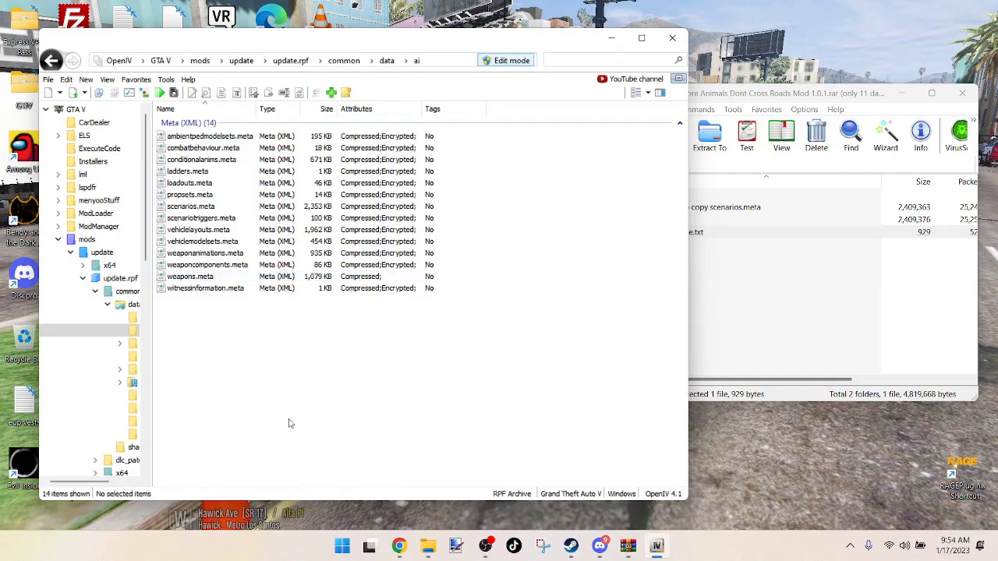
Extract the original scenarios.meta from the ai folder into the GTA V Backups folder as a backup
drag(216, 390, 265, 149)
click(212, 208)
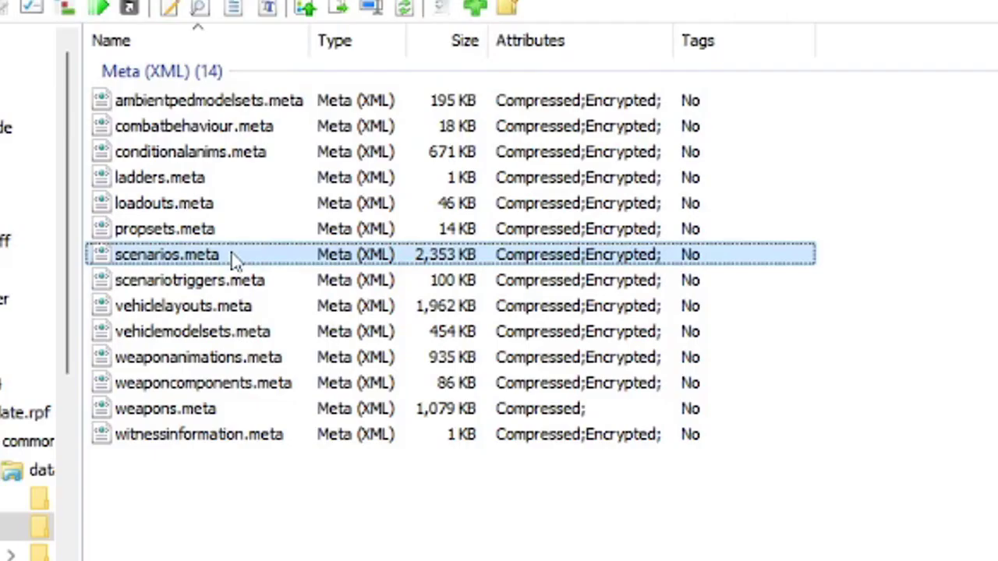
right_click(221, 207)
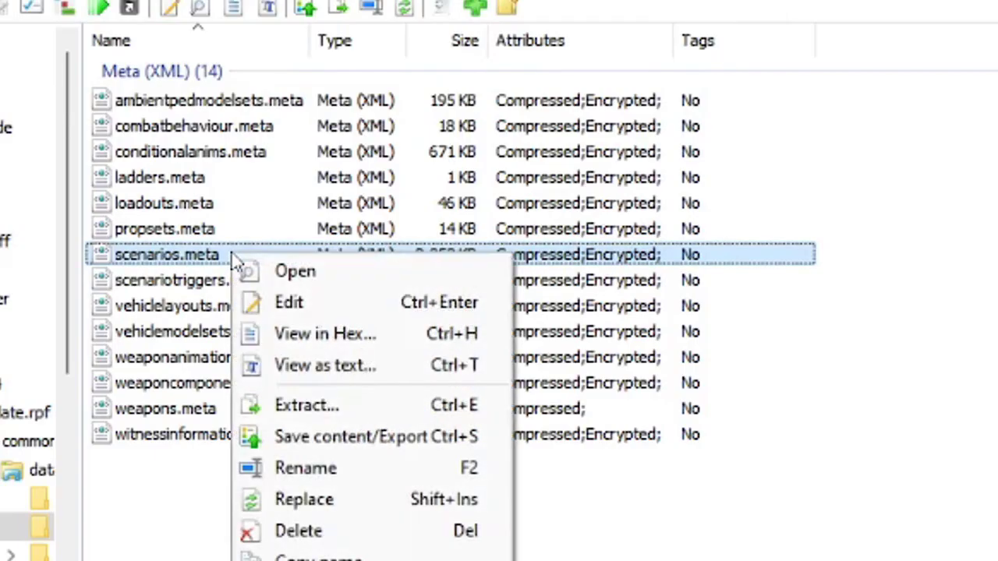
click(300, 405)
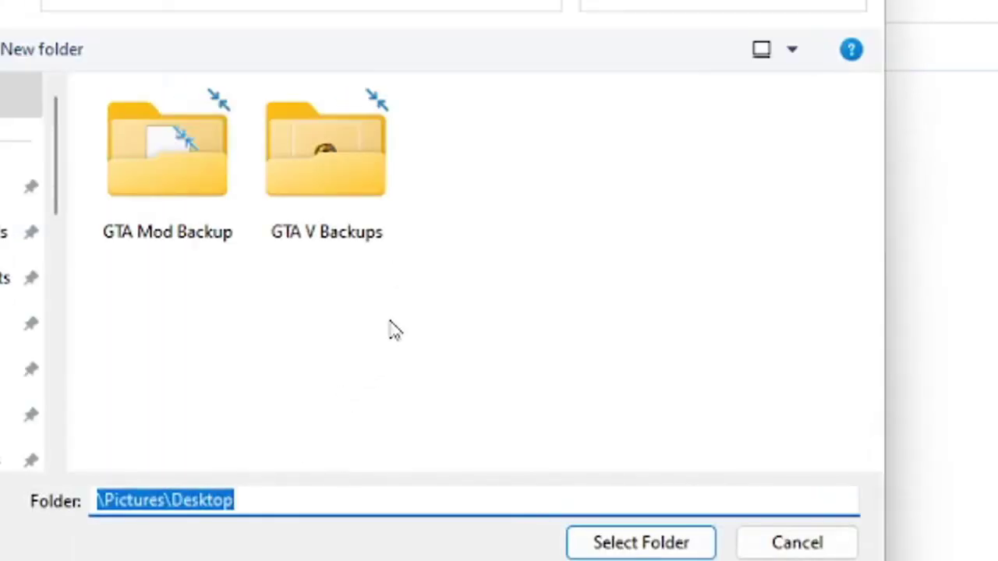
double_click(318, 202)
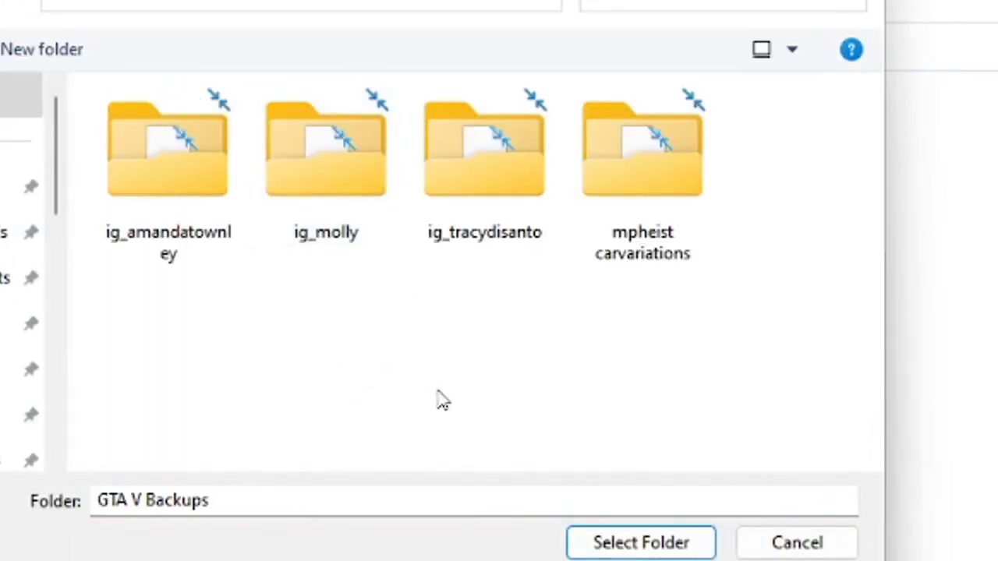
click(659, 548)
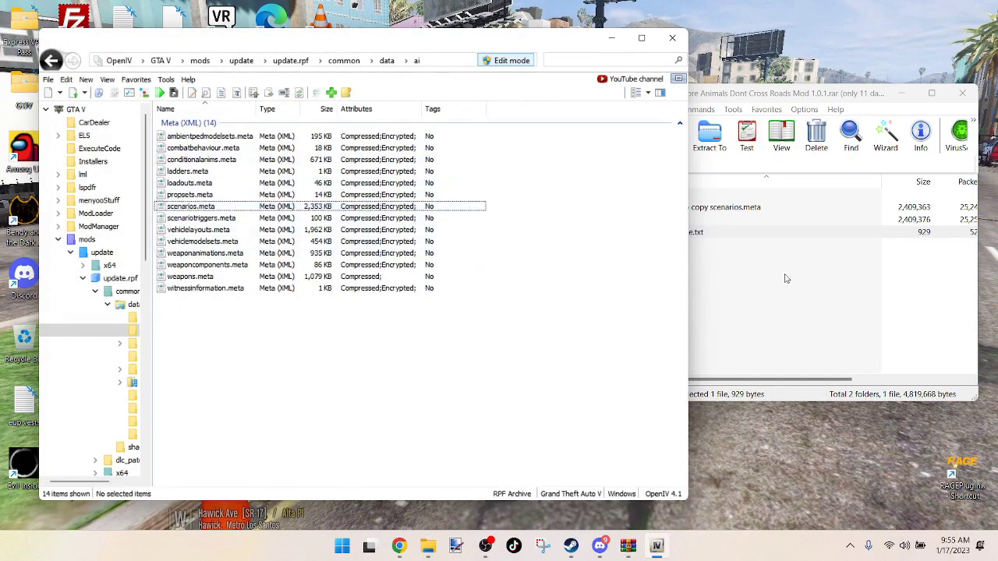
In the mod archive, go through the mods folder and update.rpf\common\data to the ai folder holding scenarios.meta
click(786, 278)
drag(717, 93, 751, 99)
click(711, 226)
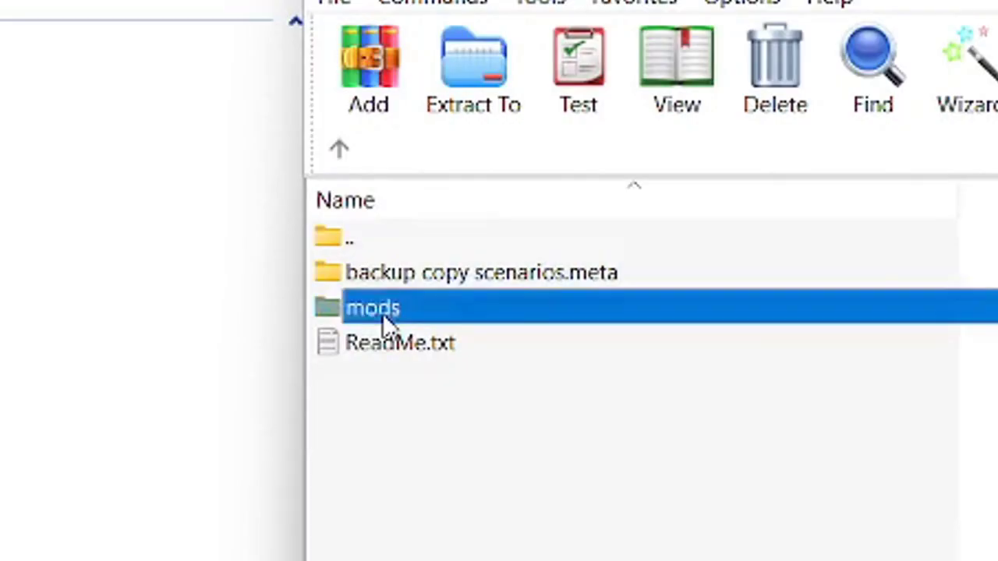
double_click(711, 225)
double_click(712, 213)
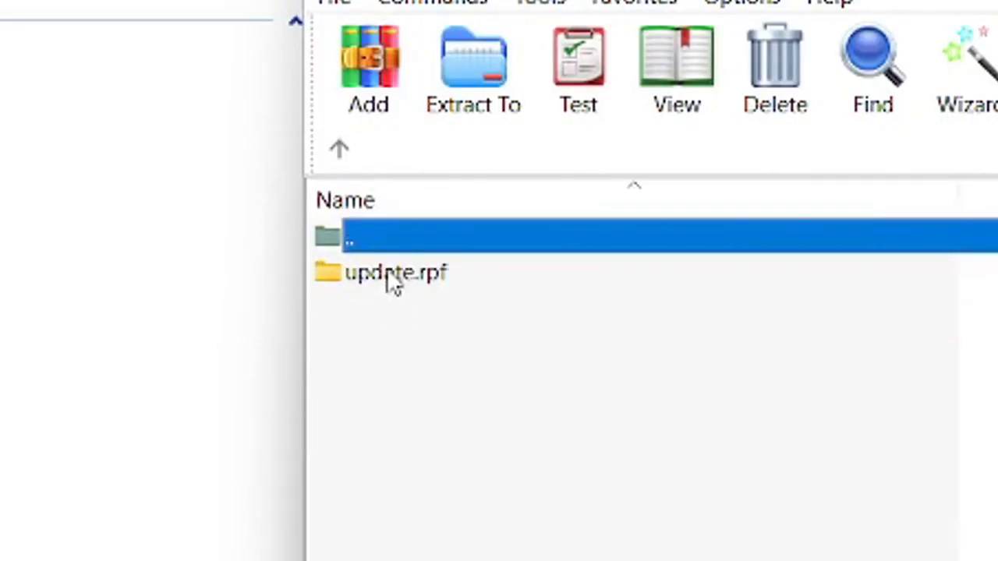
double_click(392, 277)
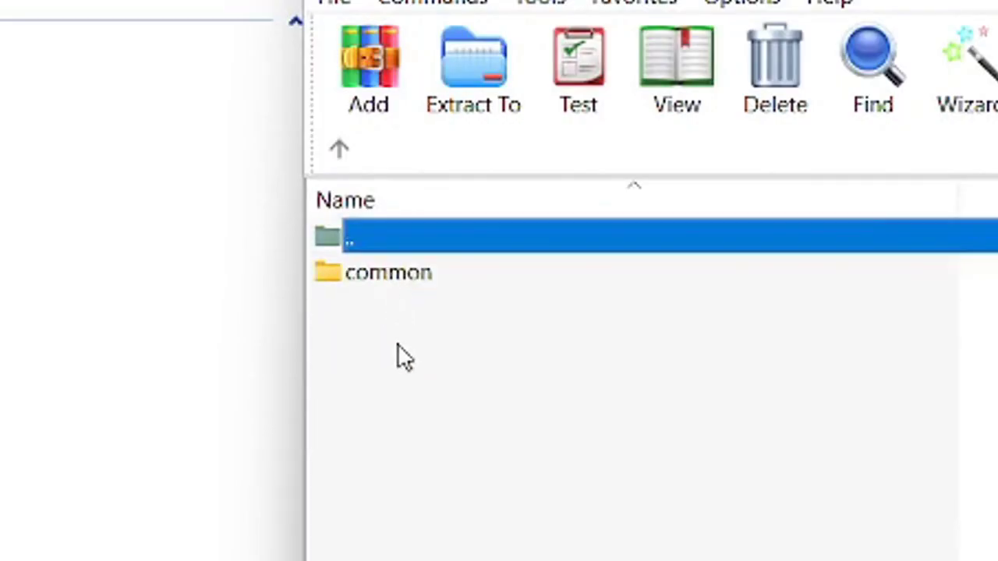
click(399, 275)
double_click(399, 275)
click(381, 281)
double_click(381, 282)
click(382, 282)
click(429, 304)
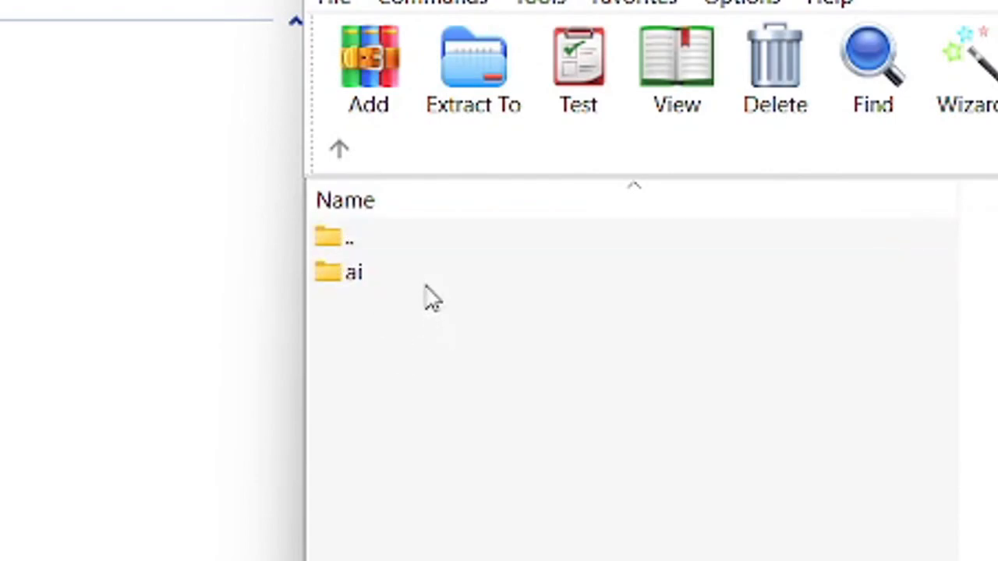
double_click(427, 286)
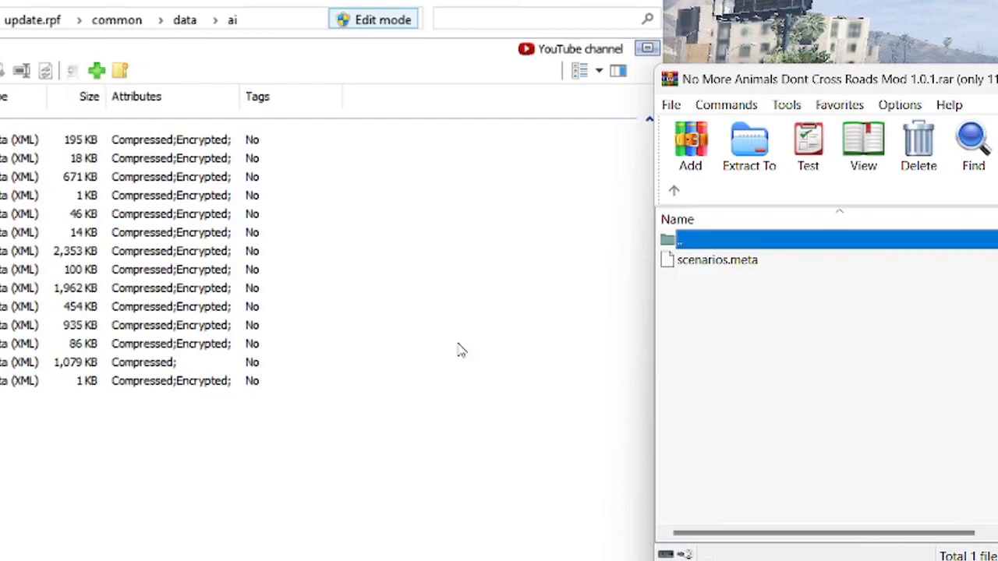
Copy the modded scenarios.meta from the archive into OpenIV's ai folder and close the archive
click(0, 430)
click(730, 267)
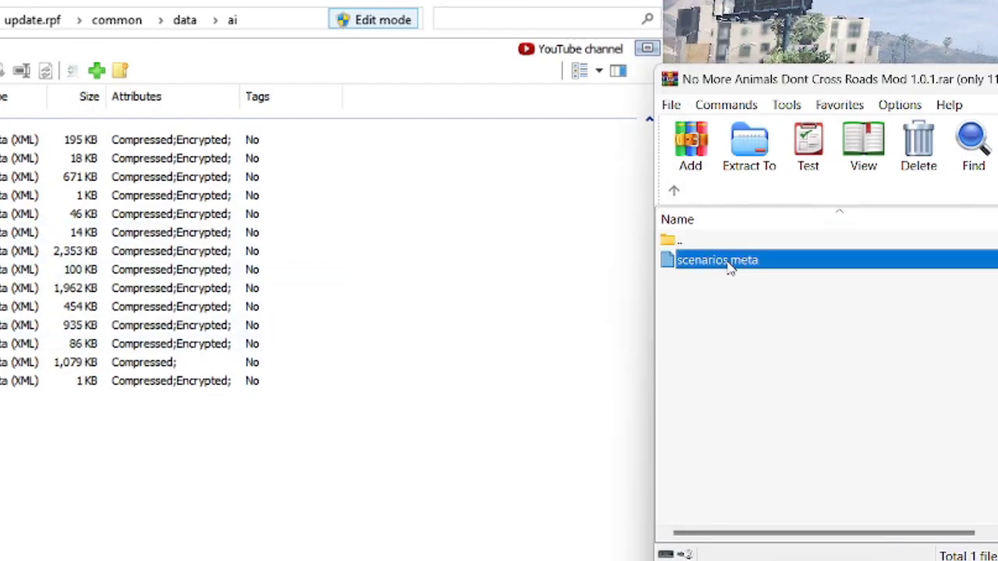
drag(731, 267, 471, 295)
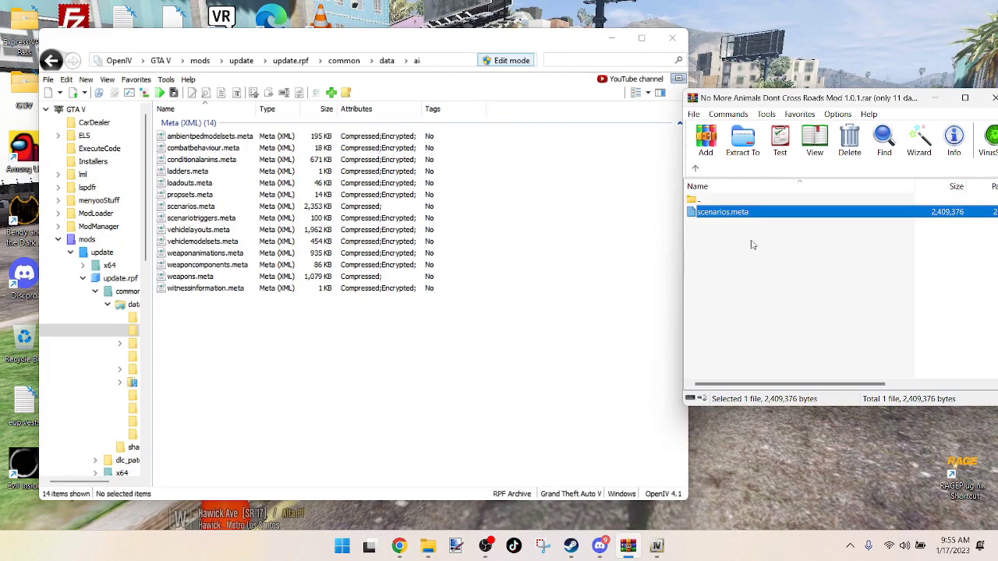
drag(817, 99, 641, 161)
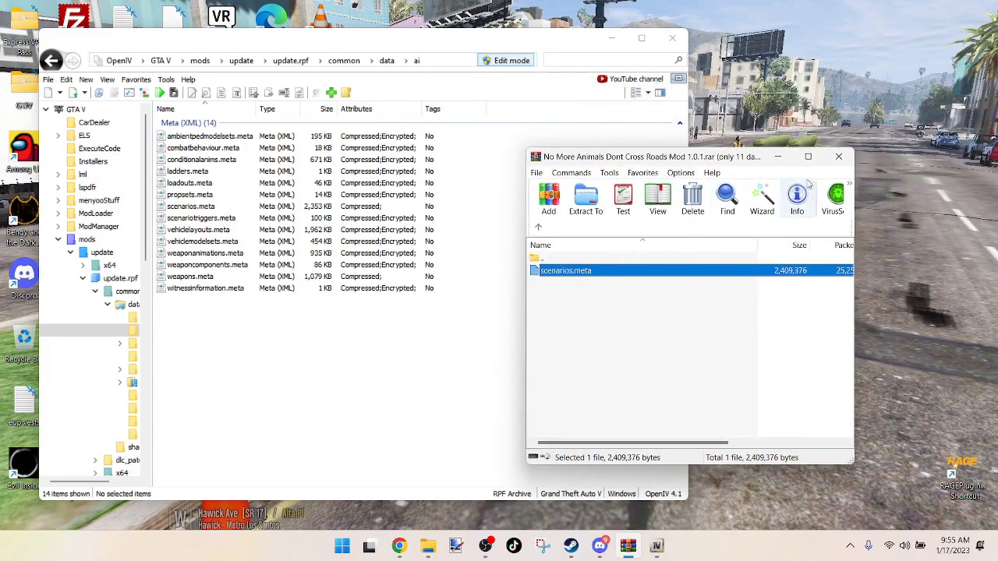
click(844, 159)
Collapse the mods folder in the OpenIV folder tree and minimize OpenIV
drag(356, 43, 469, 43)
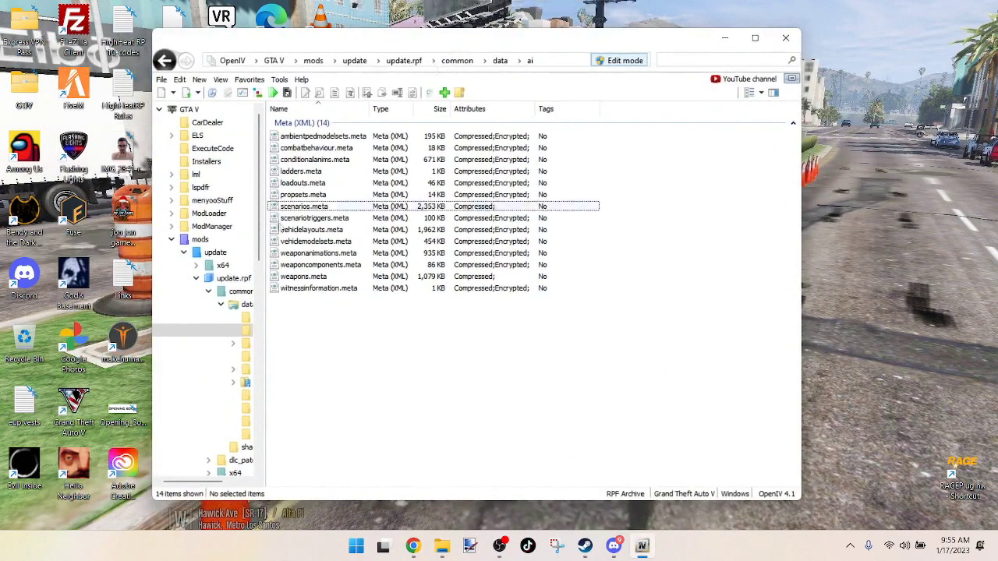
click(173, 240)
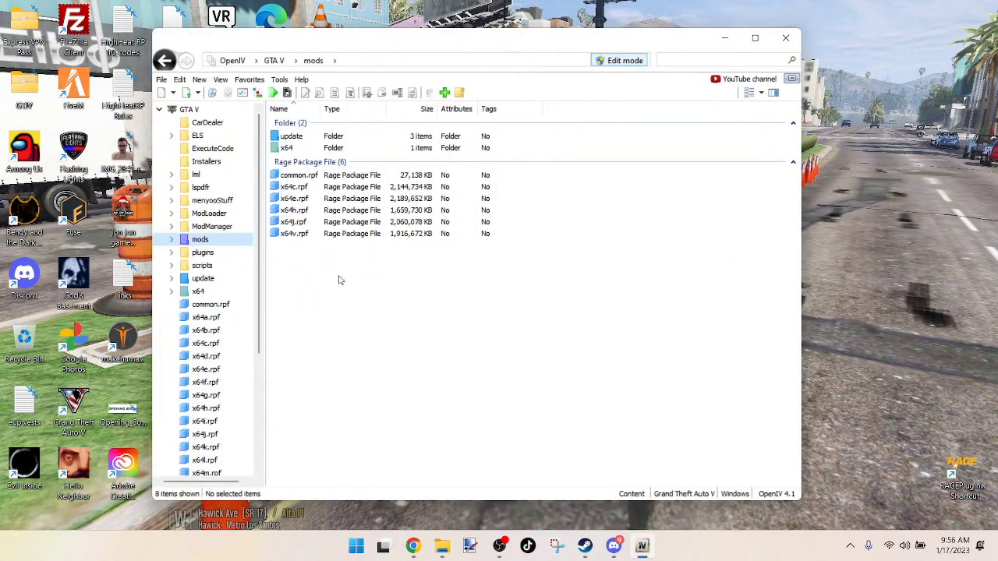
click(724, 38)
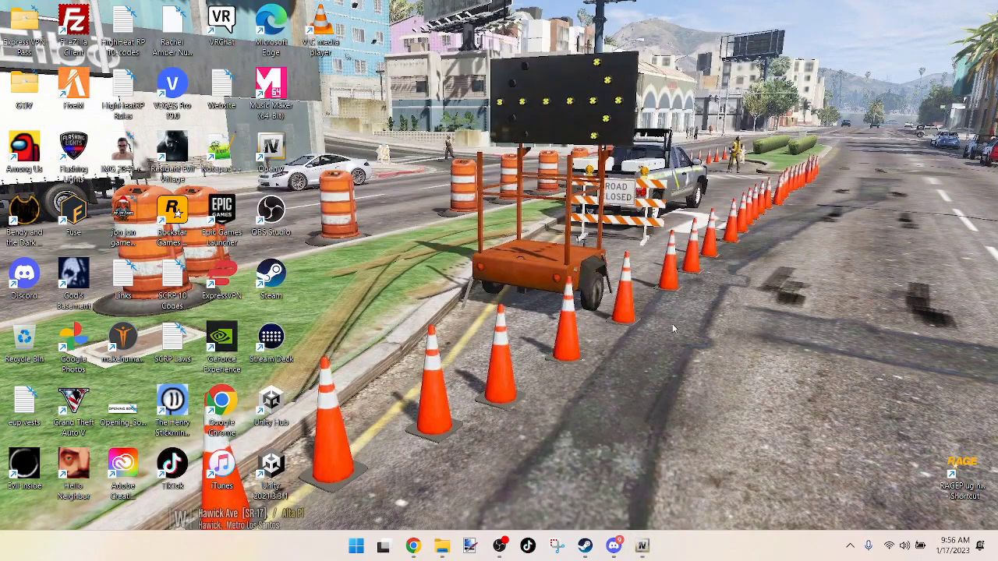